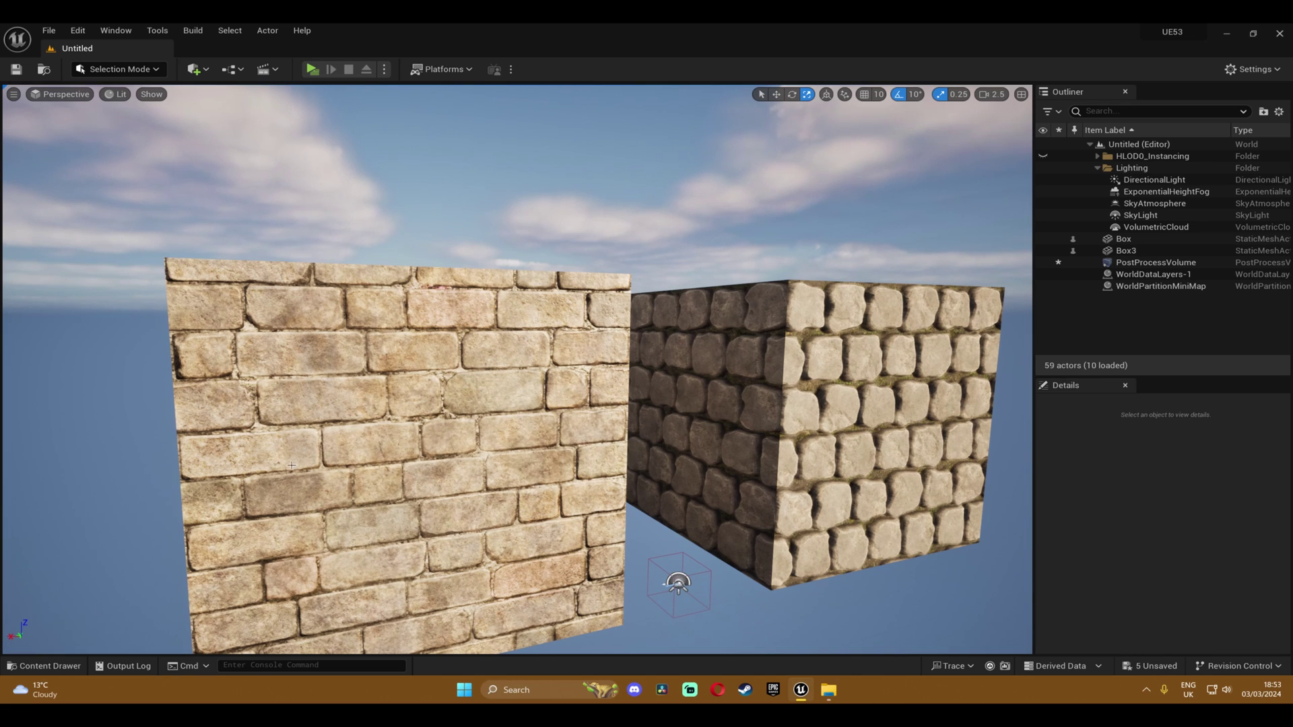
- Create a material named Decal1 in the Decal folder and open it for editing
left_click(28, 663)
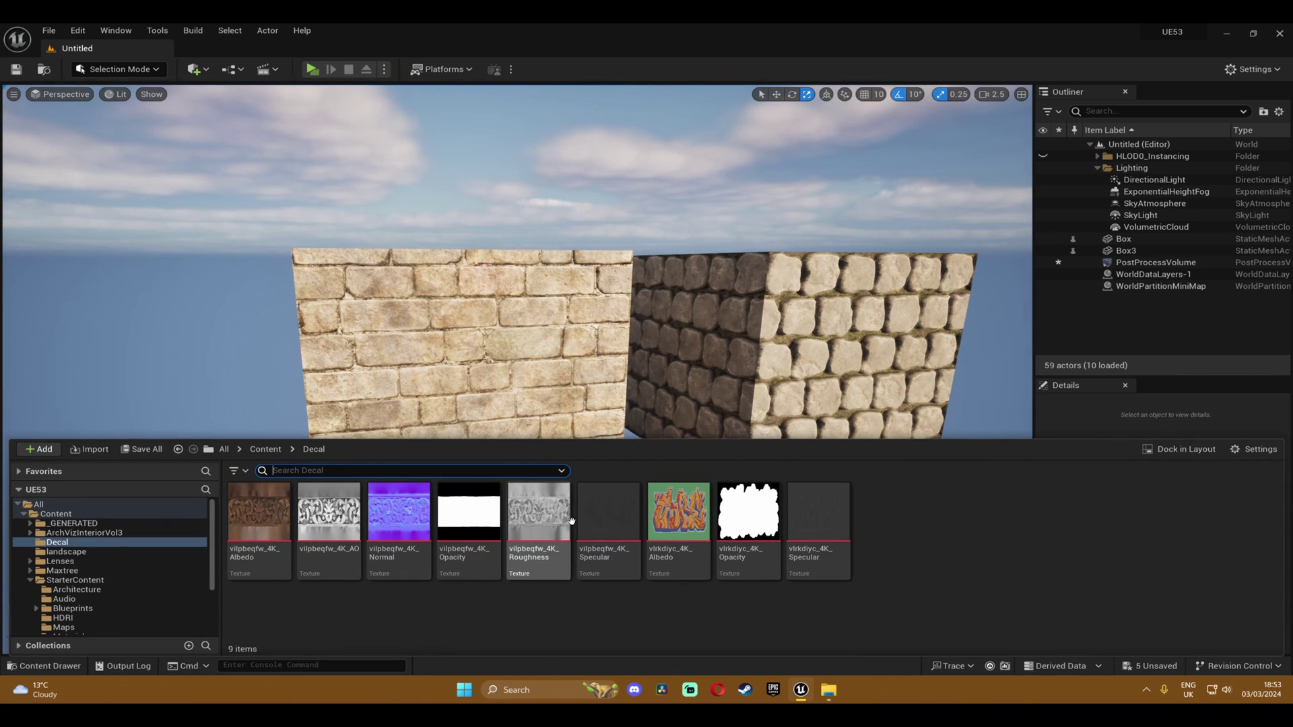
right_click(933, 548)
left_click(964, 236)
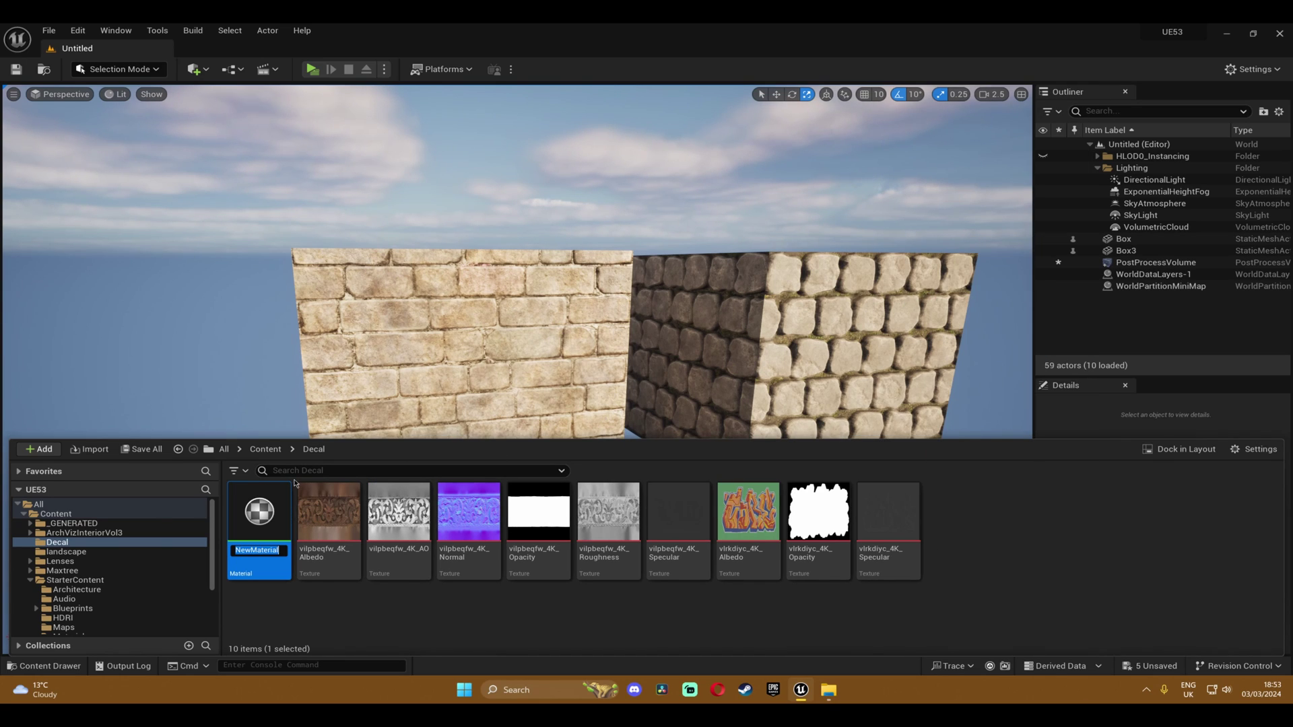
type("Decal1")
key("Return")
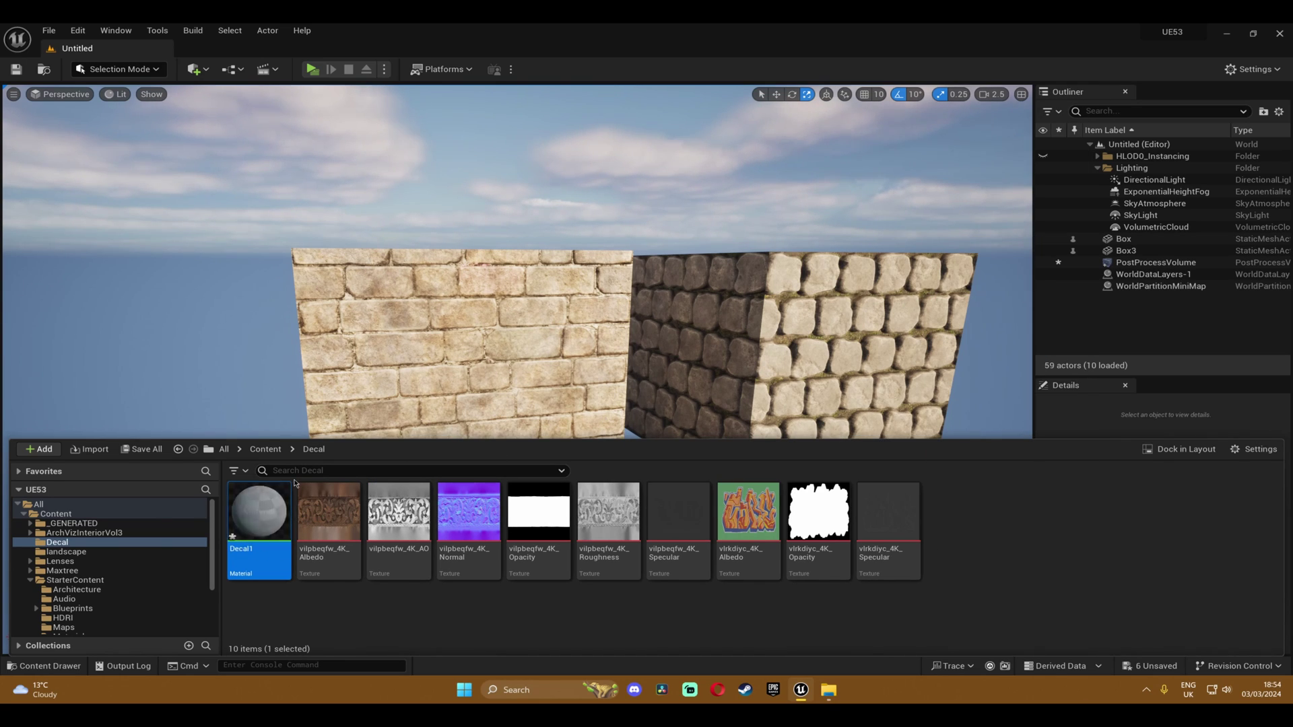
double_click(262, 528)
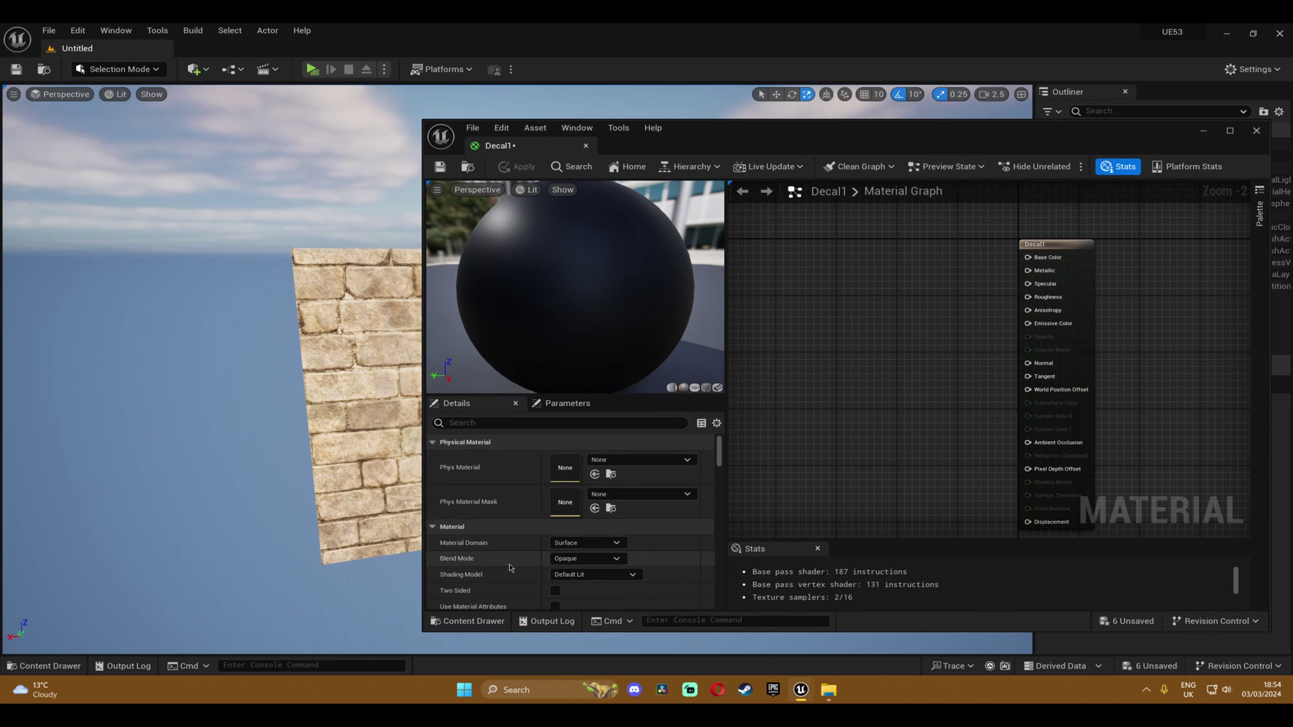
- Set the material domain of Decal1 to Deferred Decal and its blend mode to Translucent, trying AlphaComposite and Modulate first
left_click(570, 544)
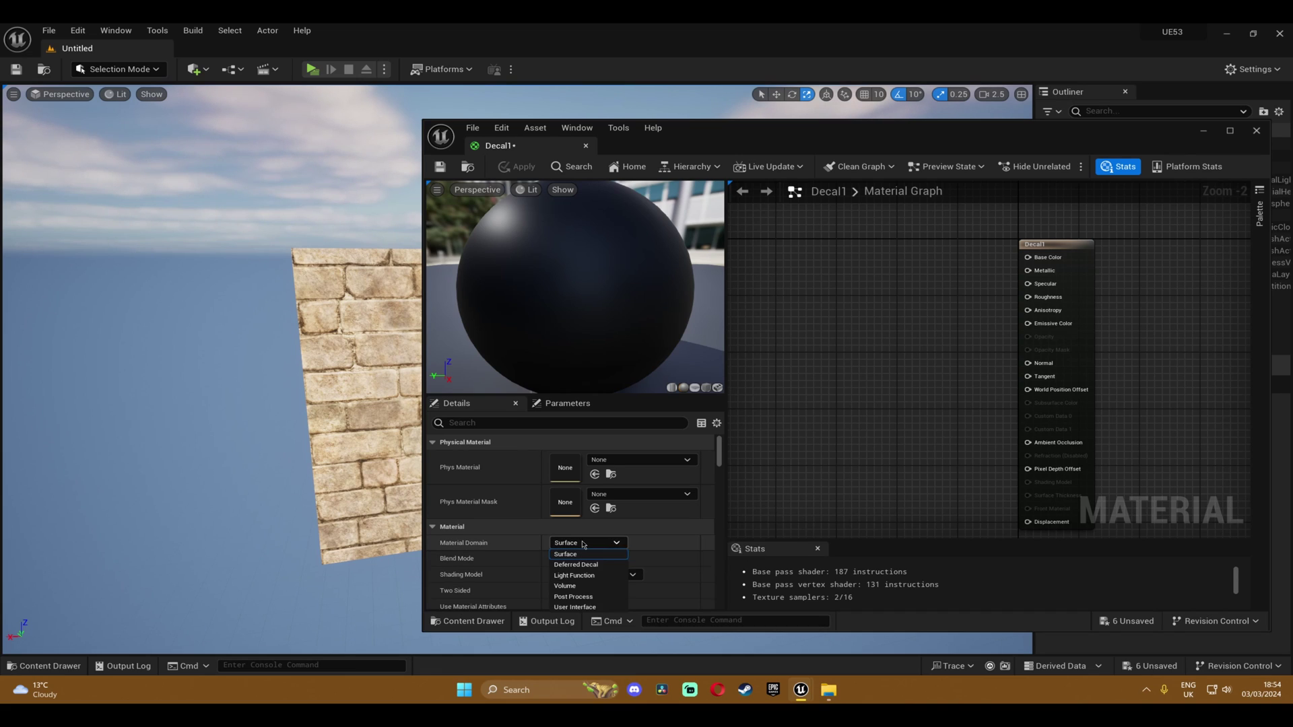
left_click(591, 565)
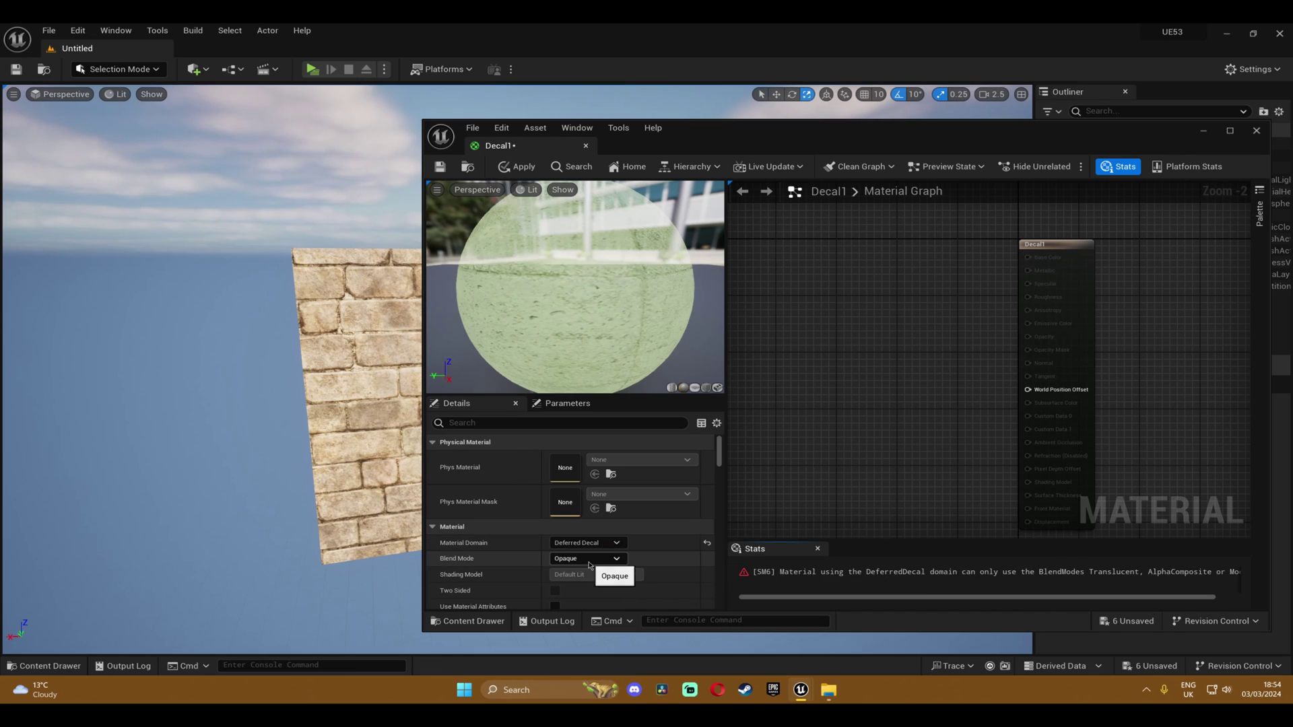
left_click(594, 560)
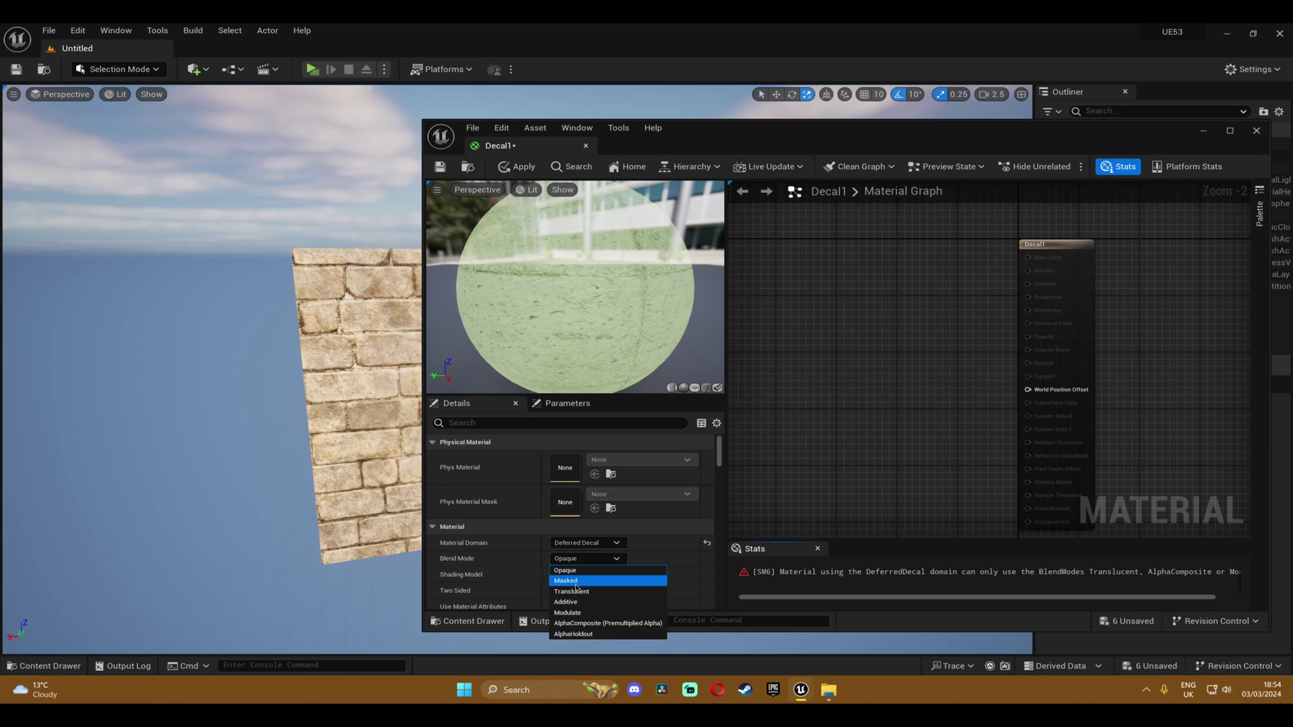
left_click(603, 623)
left_click(607, 567)
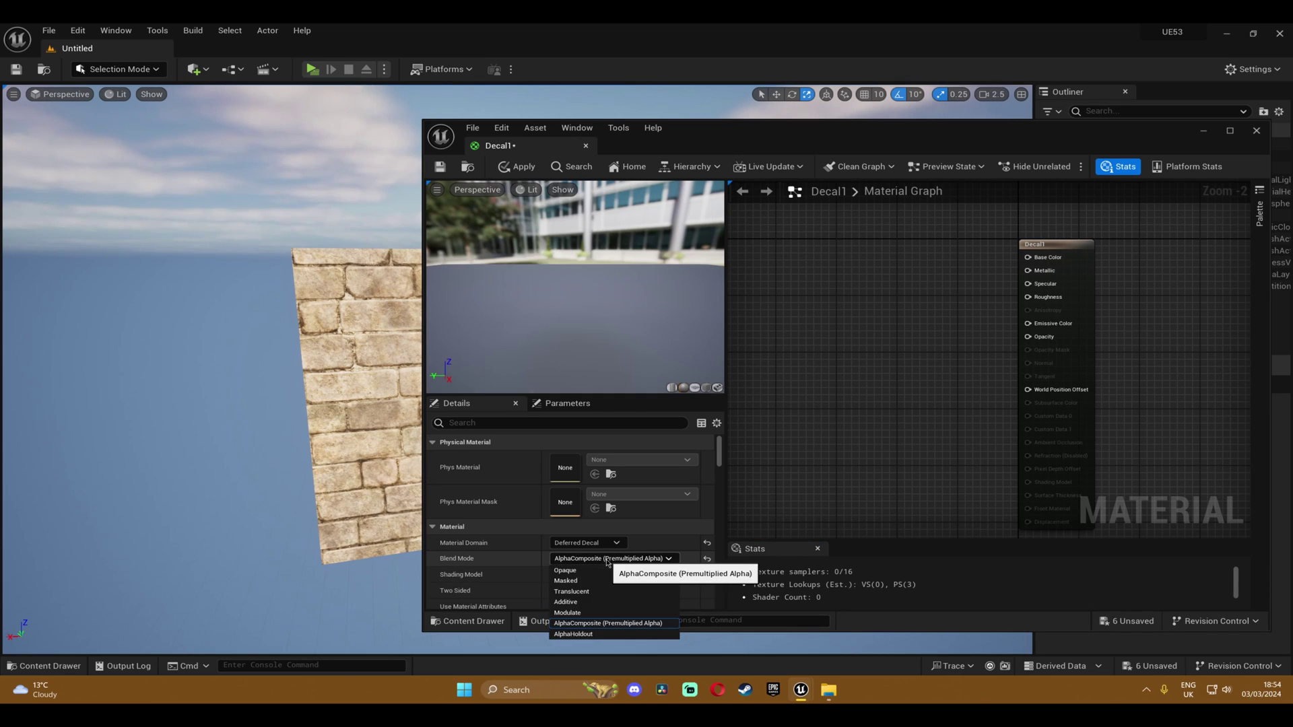
left_click(586, 614)
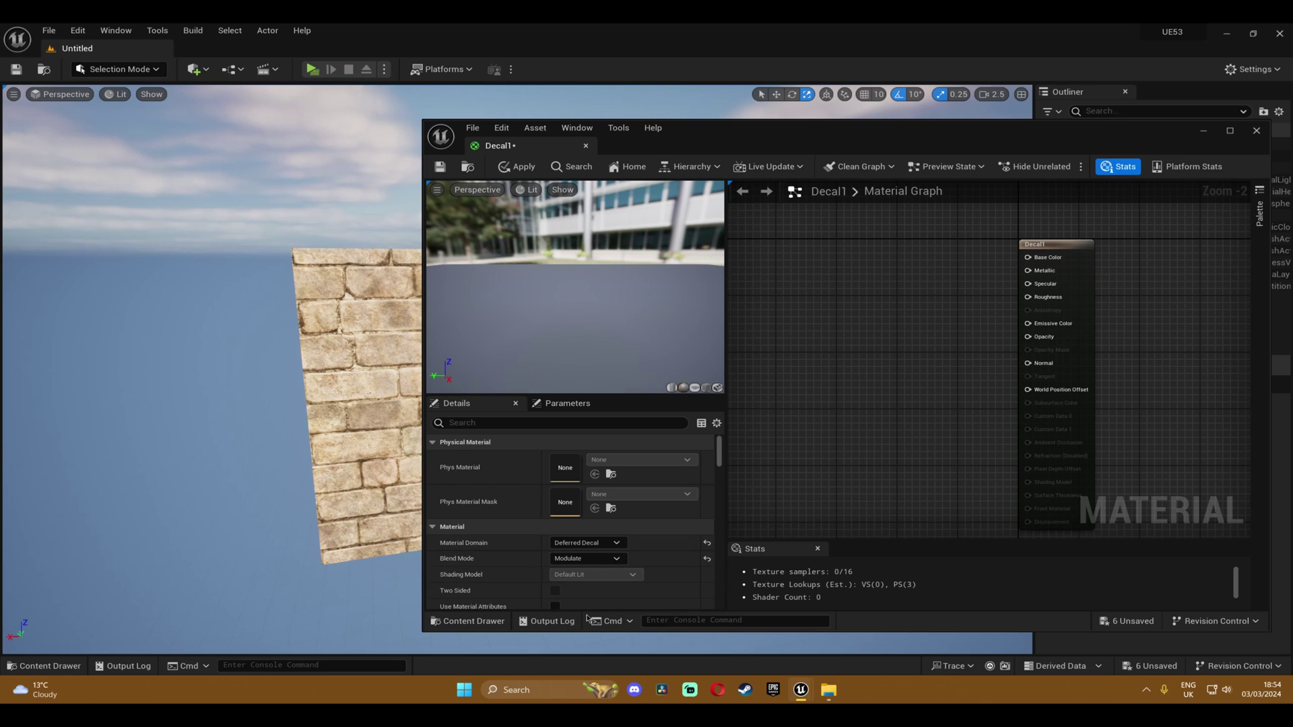
left_click(586, 559)
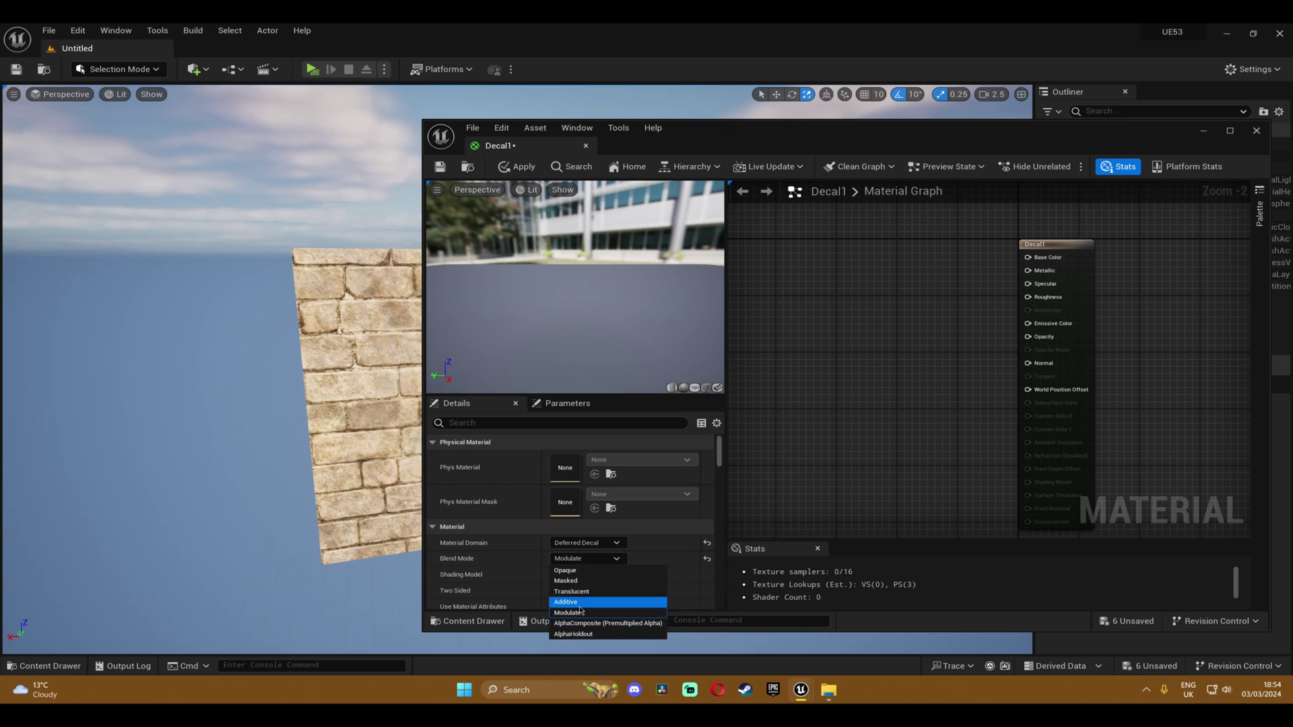
left_click(573, 593)
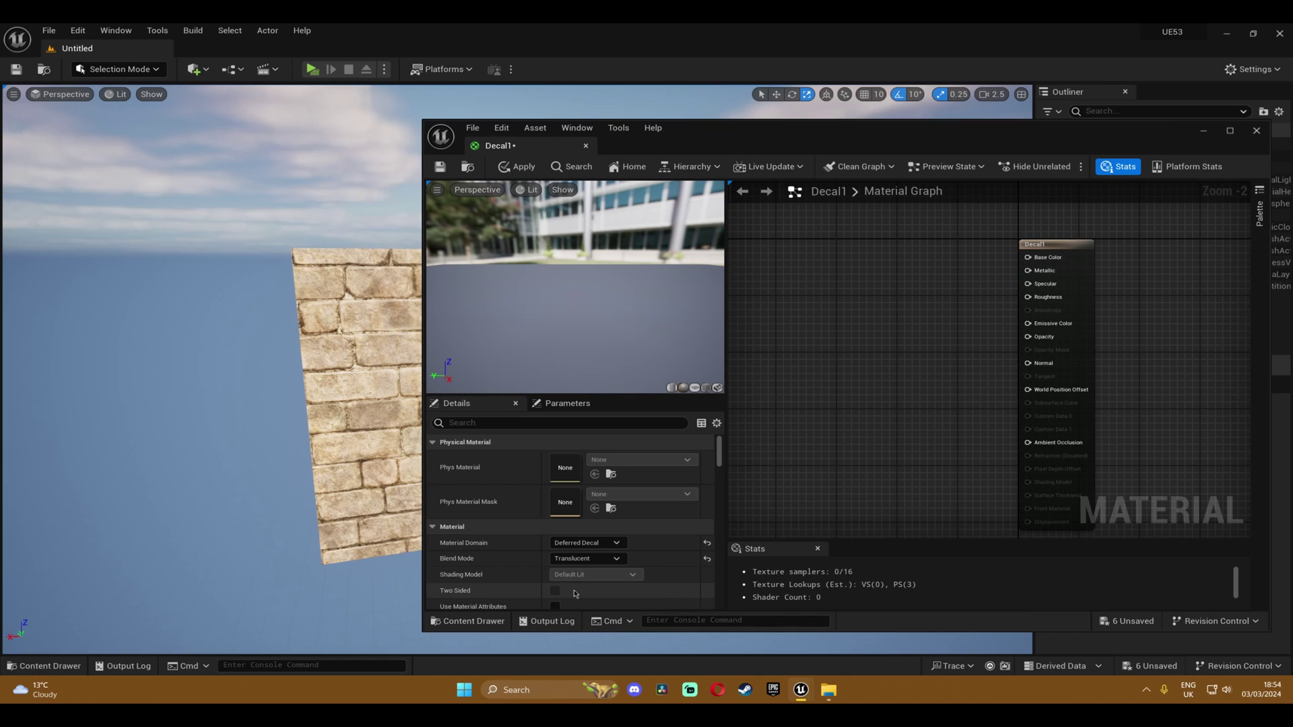
scroll(585, 560, "up", 2)
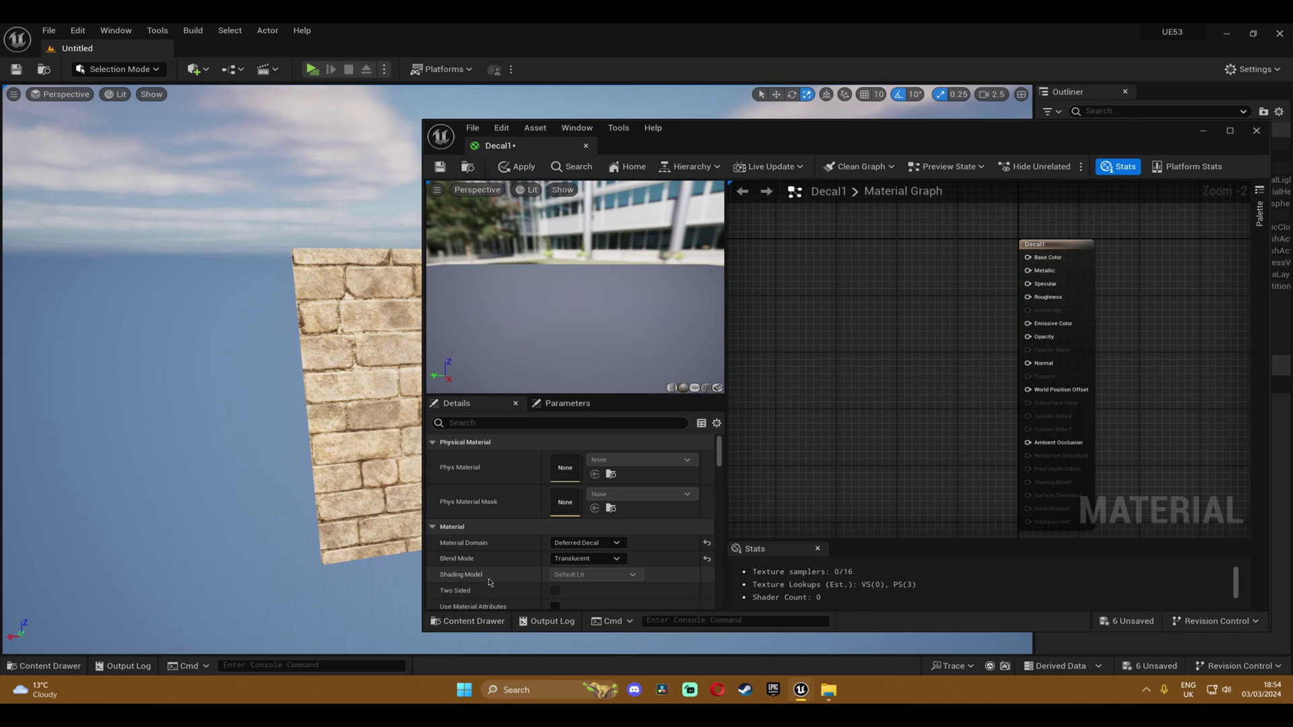
- Add the six vilpbeqfw_4K textures to the Decal1 material graph, connecting the Albedo texture to Base Color
left_click(472, 622)
left_click(698, 532)
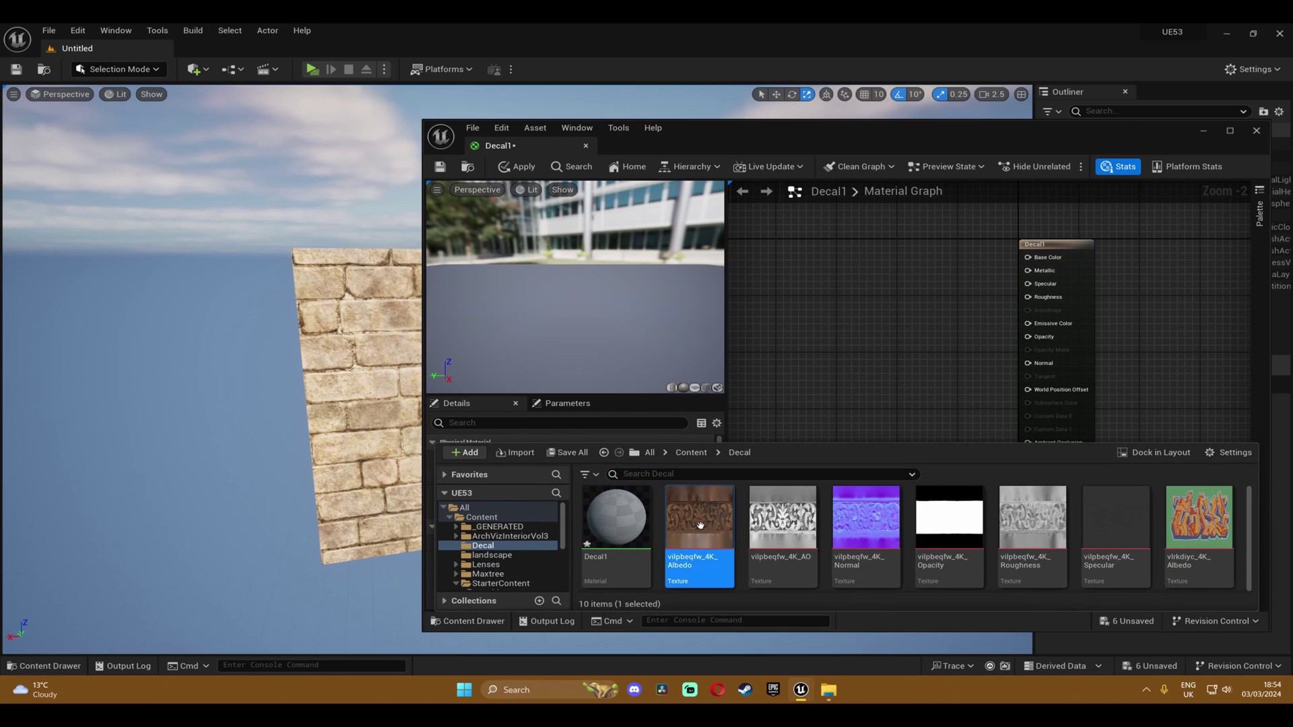
left_click(1088, 515, "shift")
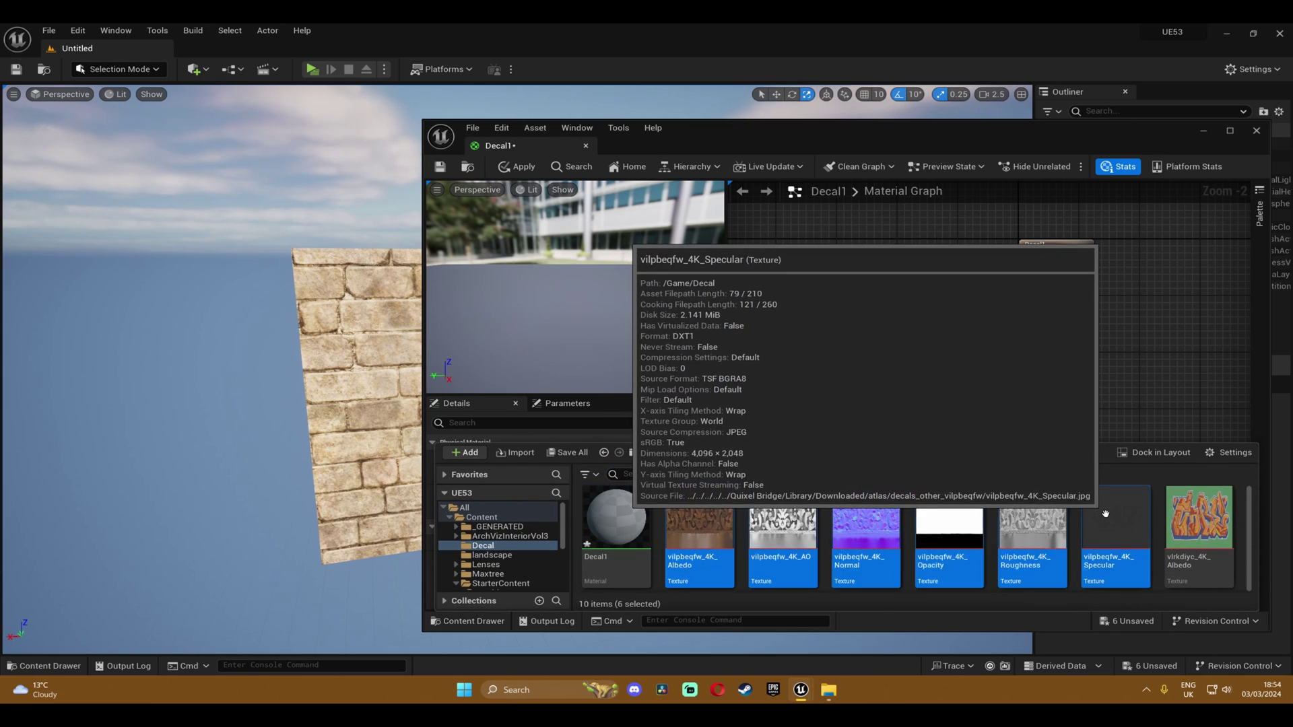
left_click_drag(699, 528, 1035, 263)
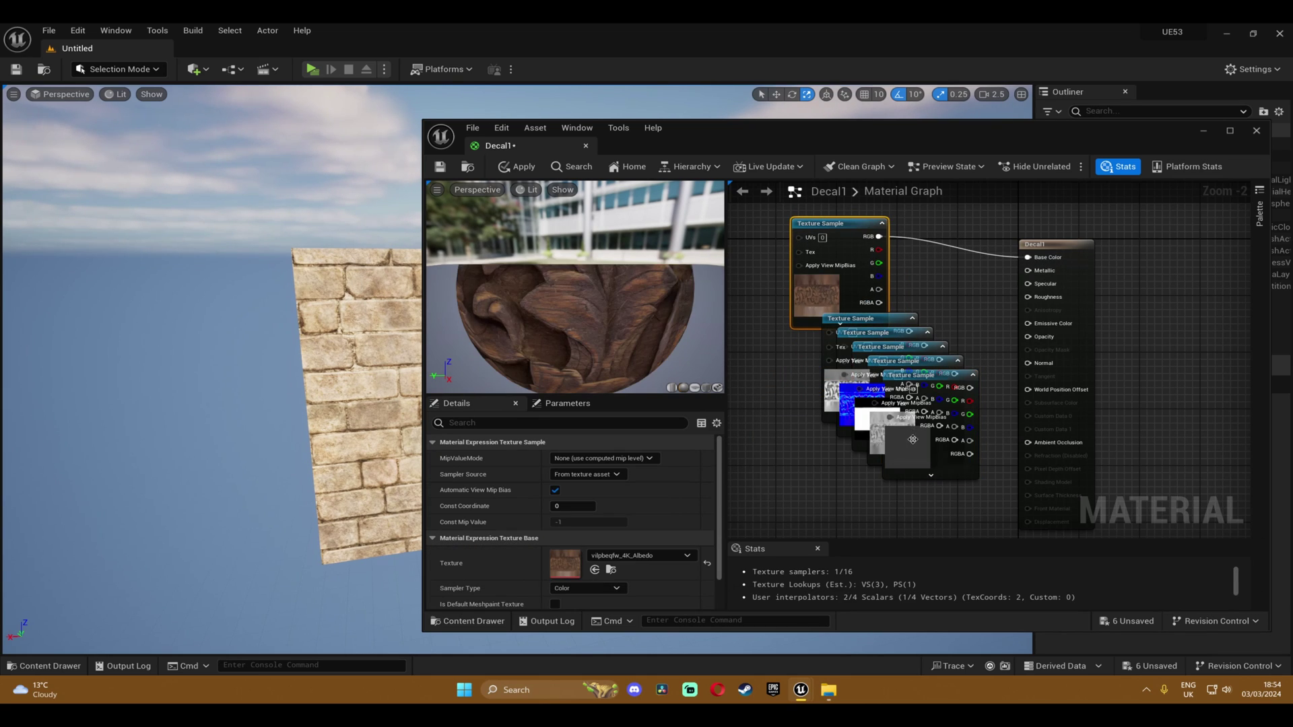
- Spread out the texture samples, connect them to Specular, Roughness, Opacity, Normal and Ambient Occlusion, and save and close the material
left_click_drag(905, 455, 1131, 374)
scroll(929, 408, "down", 3)
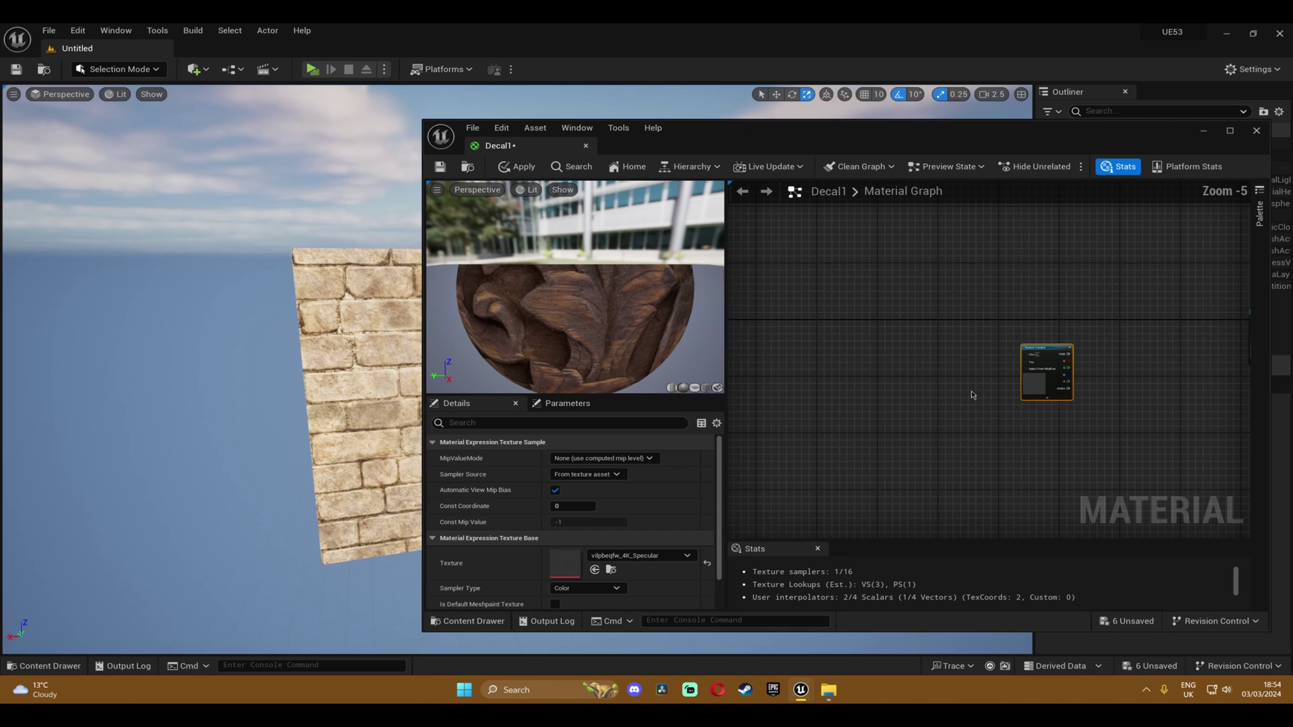
right_click_drag(971, 395, 699, 403)
left_click_drag(776, 382, 940, 385)
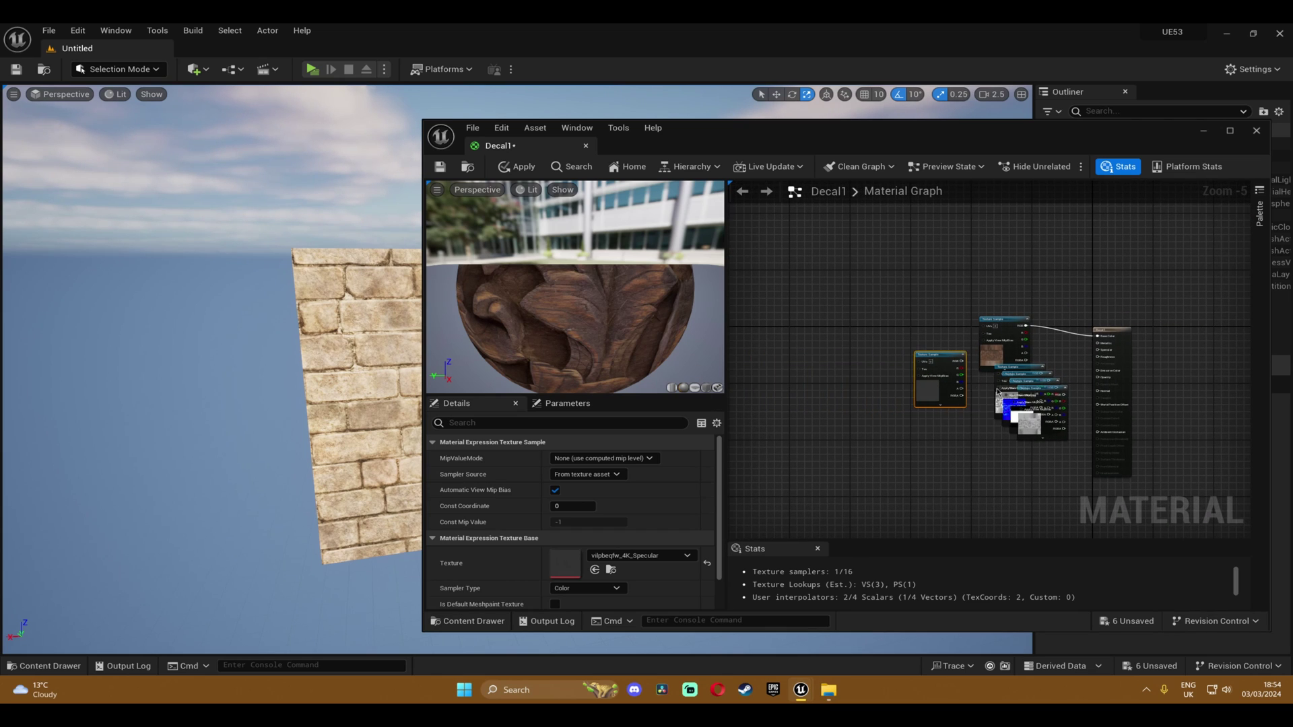
scroll(997, 392, "up", 2)
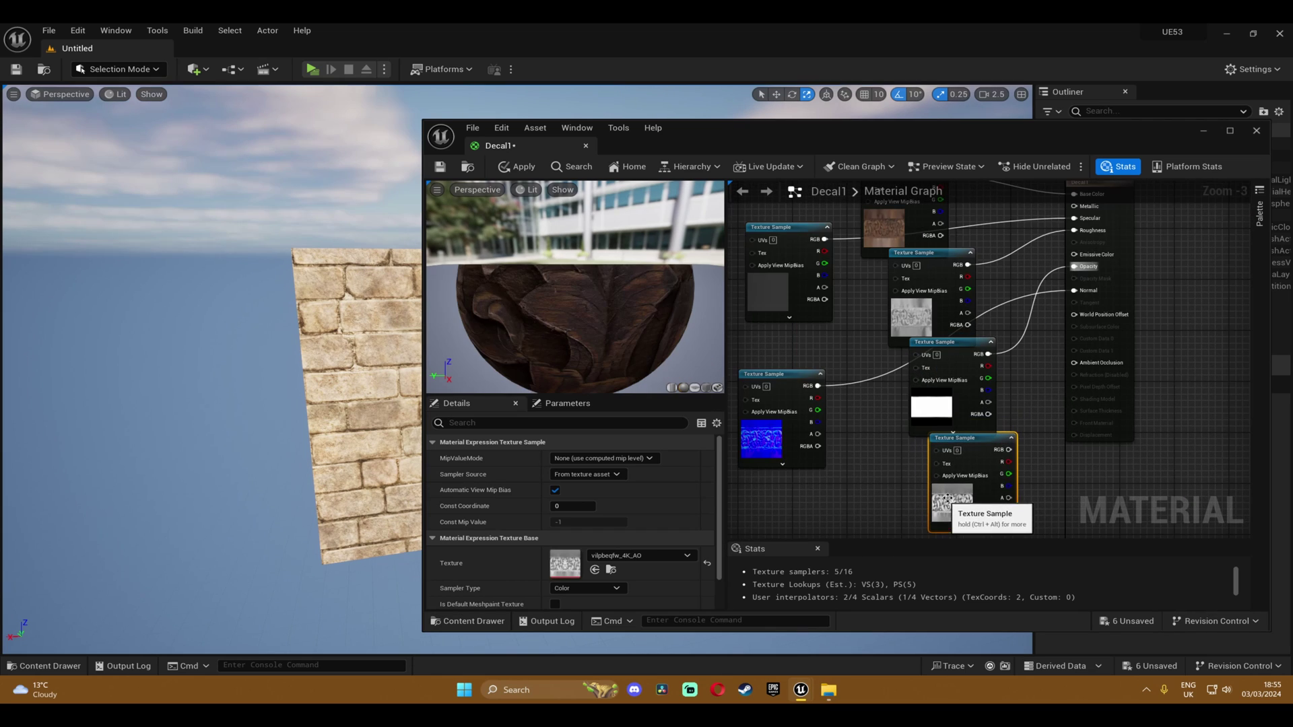
left_click_drag(1008, 449, 1075, 363)
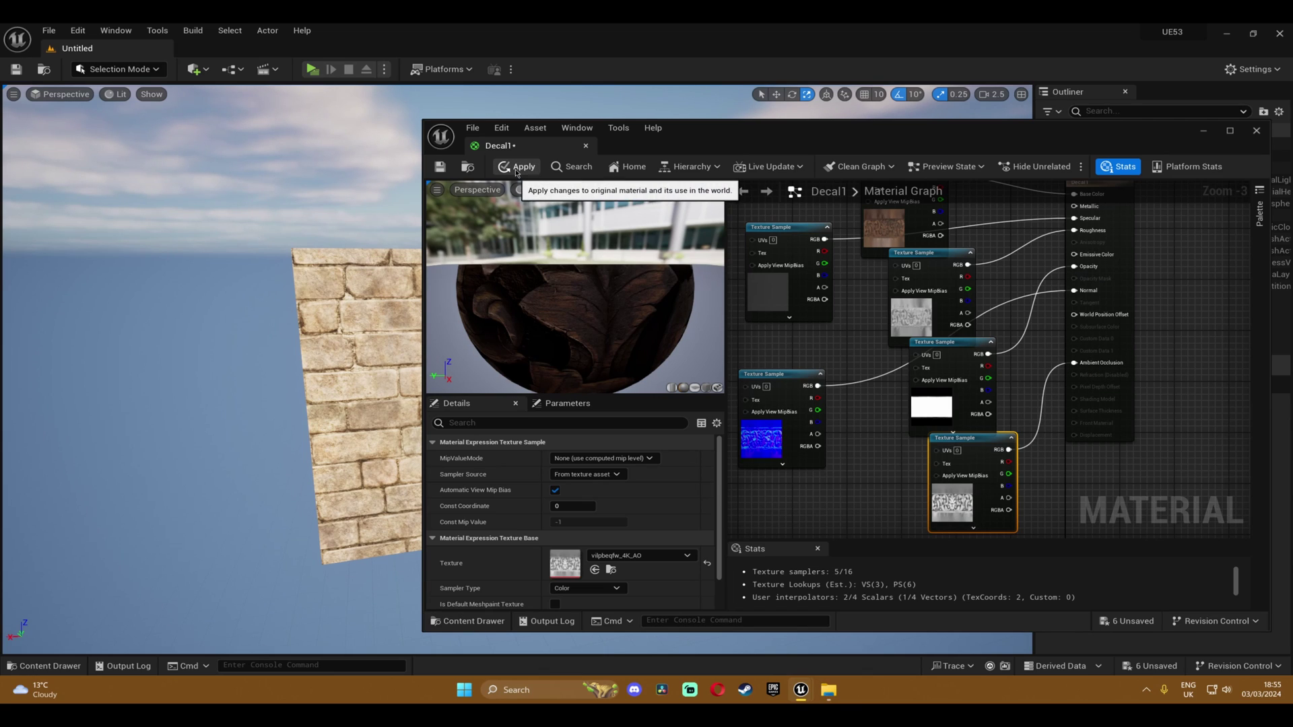
left_click(440, 168)
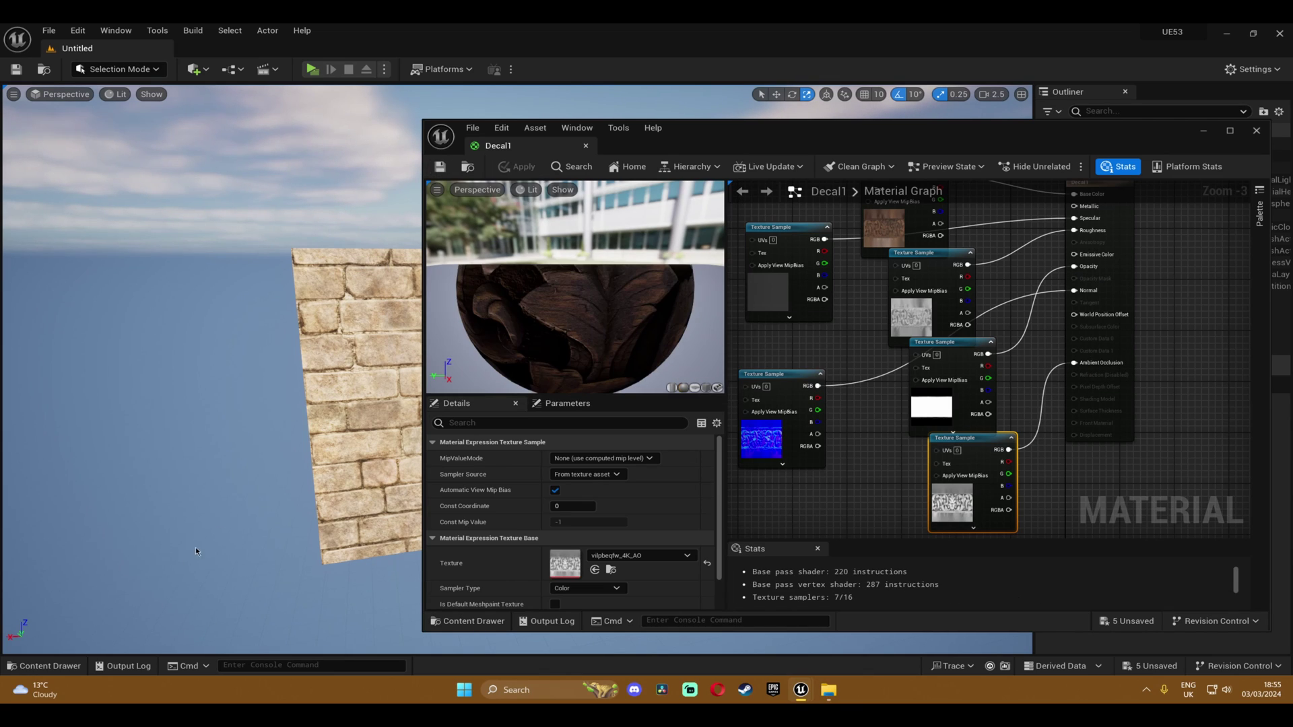
left_click(1255, 131)
- Place the Decal1 material in the level as a decal on the sunlit wall of the brick cube
key("ctrl+space")
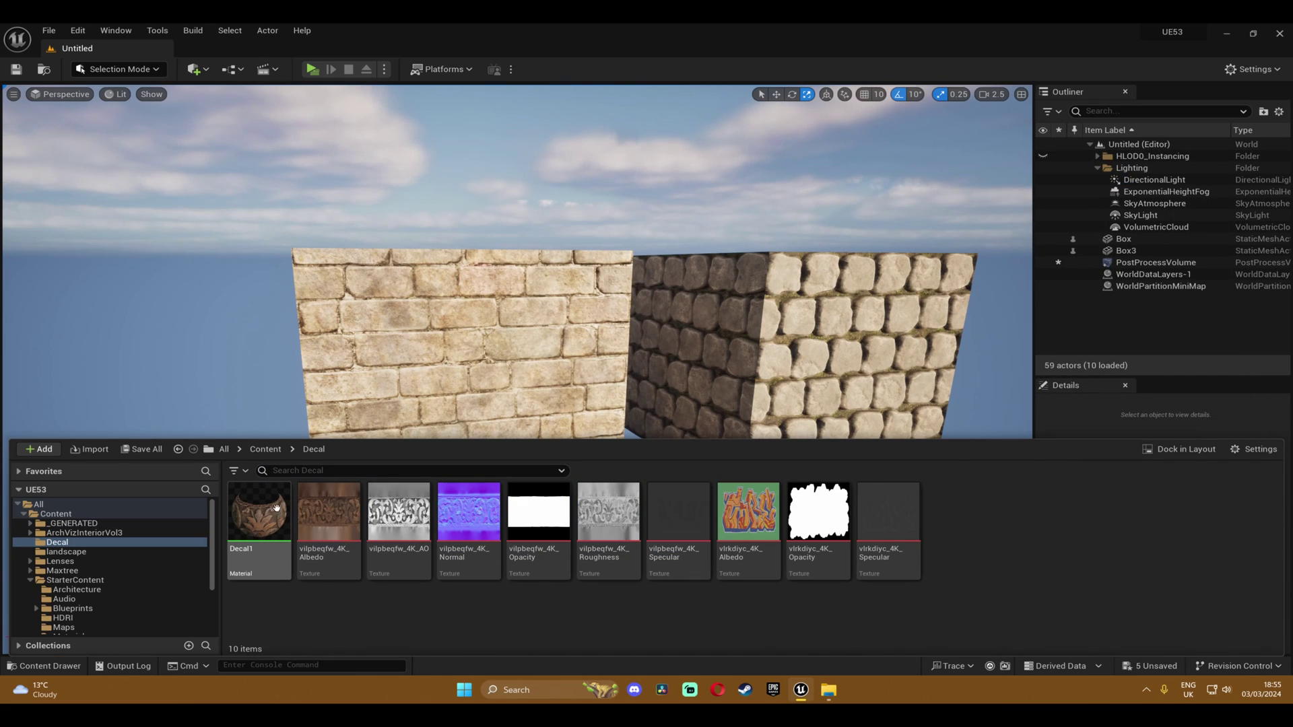
mouse_move(267, 524)
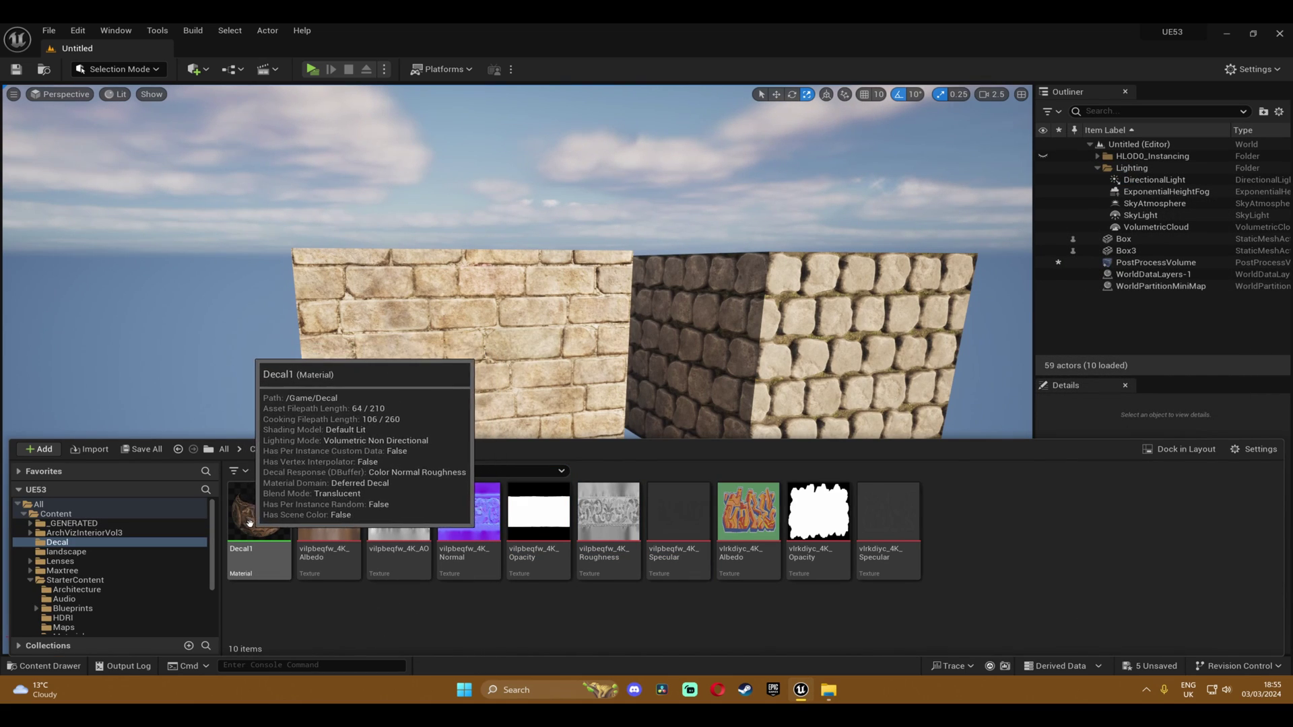
left_click_drag(250, 522, 469, 401)
right_click_drag(500, 409, 501, 529)
key("w")
right_click_drag(512, 388, 499, 388)
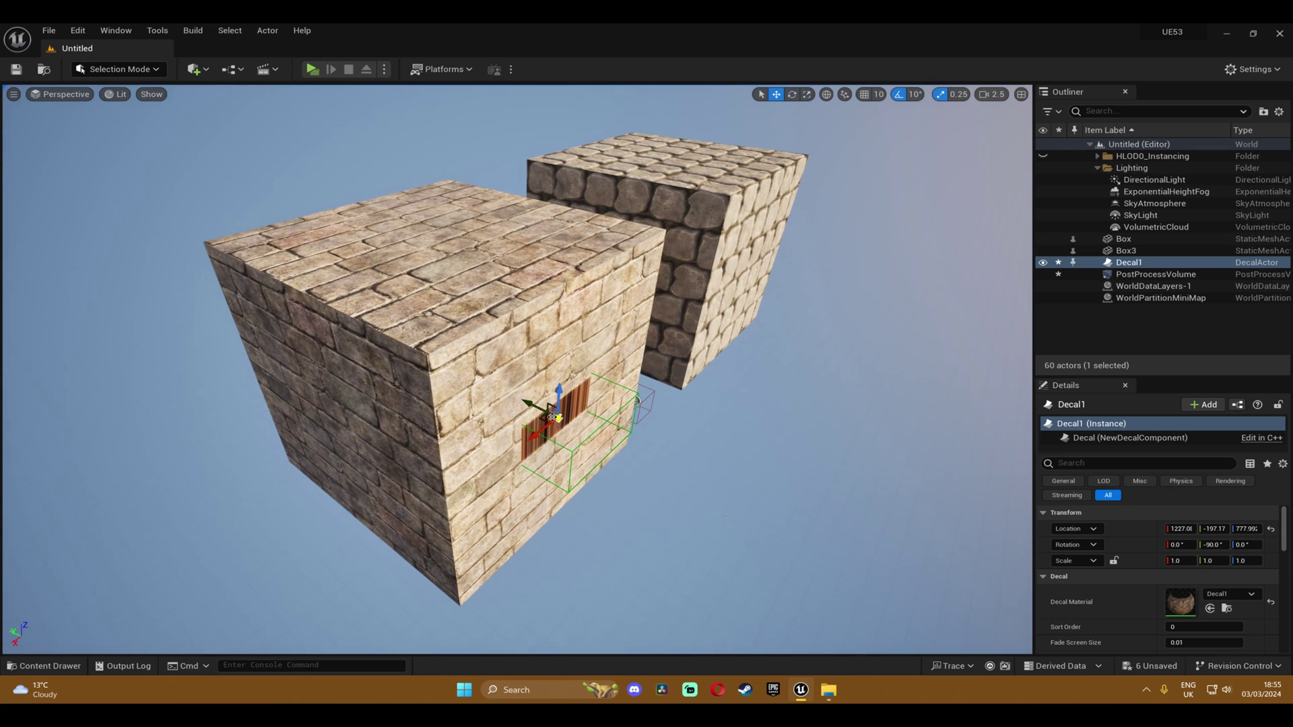
- Rotate the decal actor to -90°, 0°, 90° so that it projects straight onto the brick wall
left_click_drag(555, 396, 603, 313)
left_click_drag(560, 398, 606, 444)
key("e")
key("w")
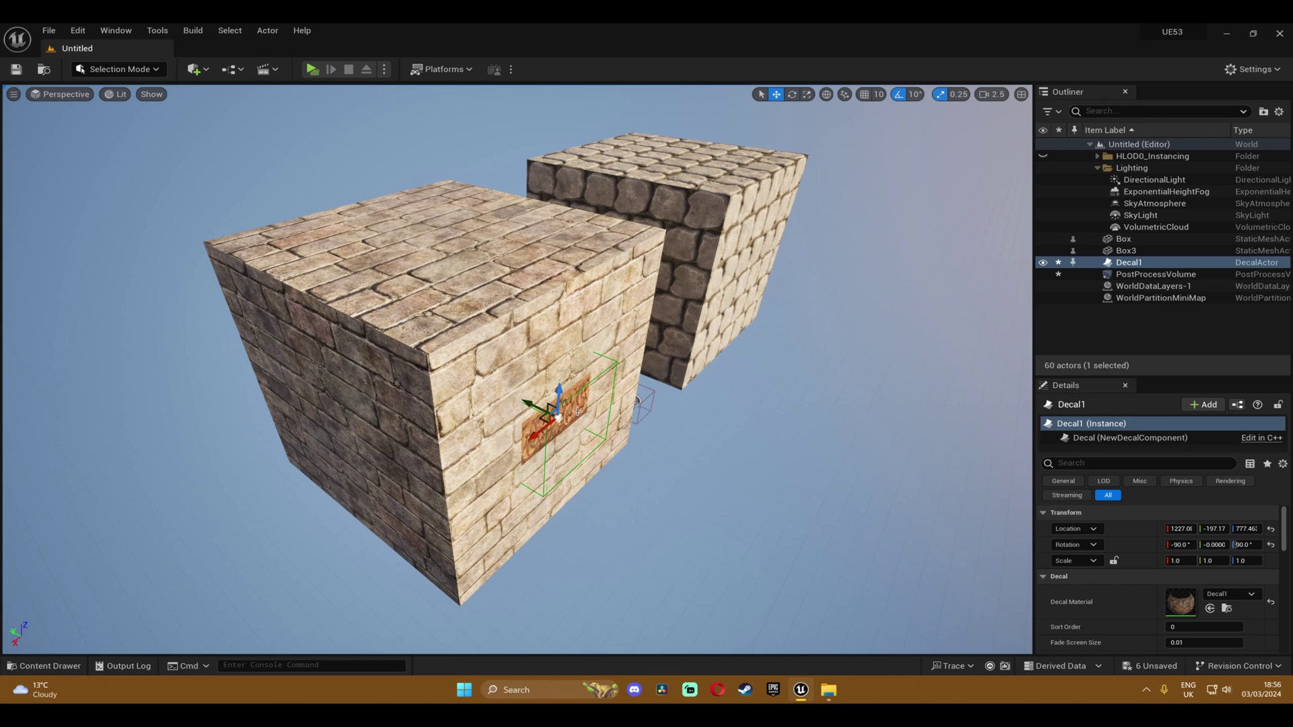
- Move the decal actor out away from the brick wall along its Y axis and bring it back onto the wall
left_click_drag(530, 407, 647, 461)
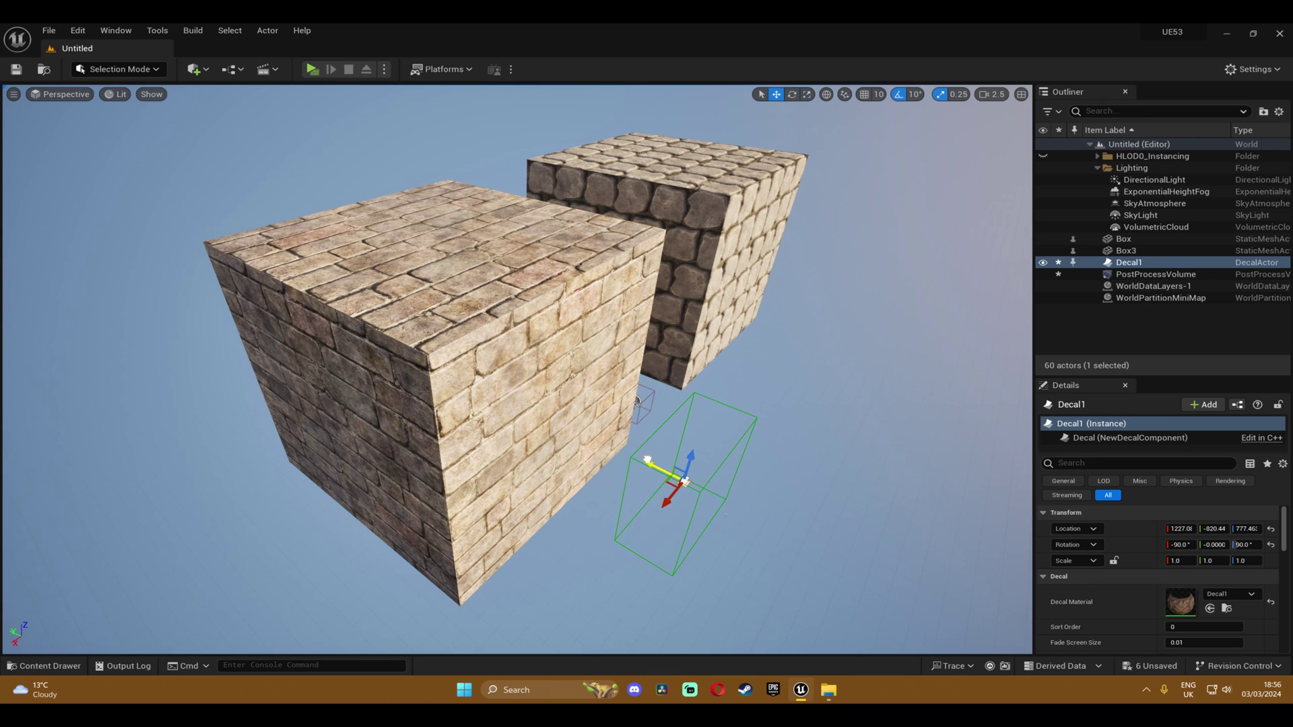
left_click(689, 511)
right_click_drag(689, 508, 754, 532)
key("w")
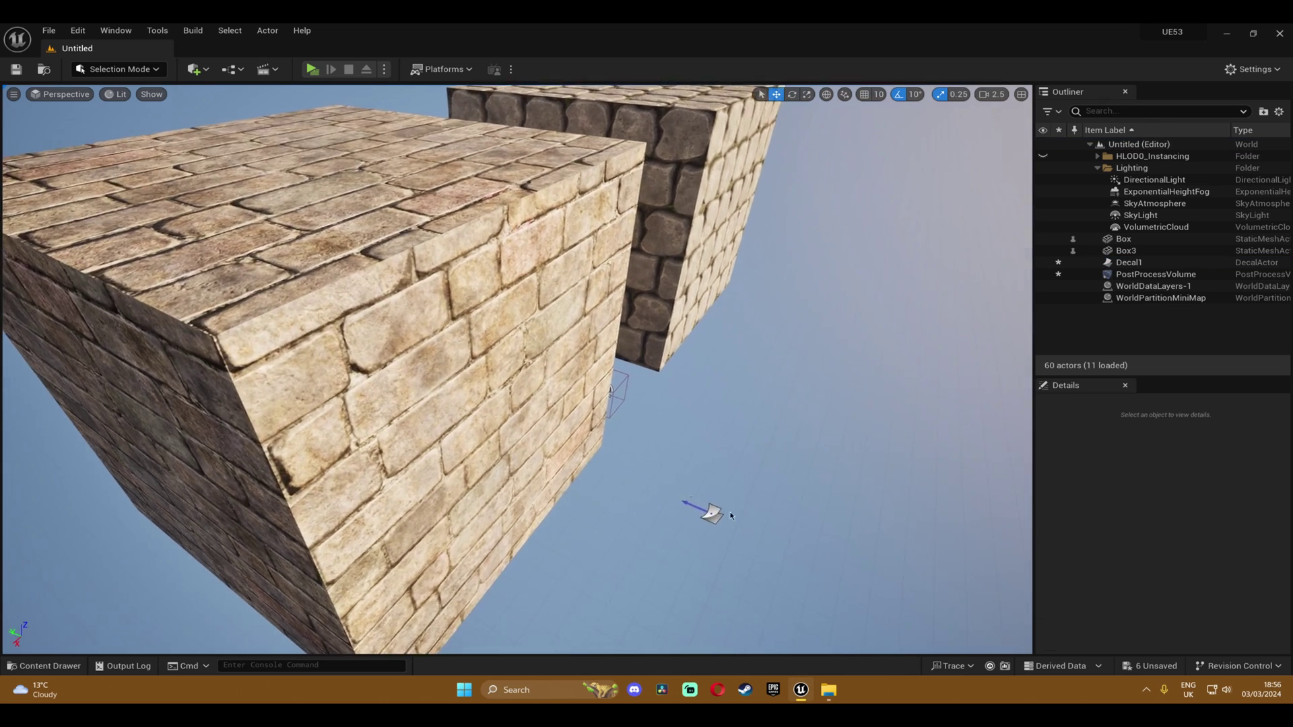
left_click(710, 514)
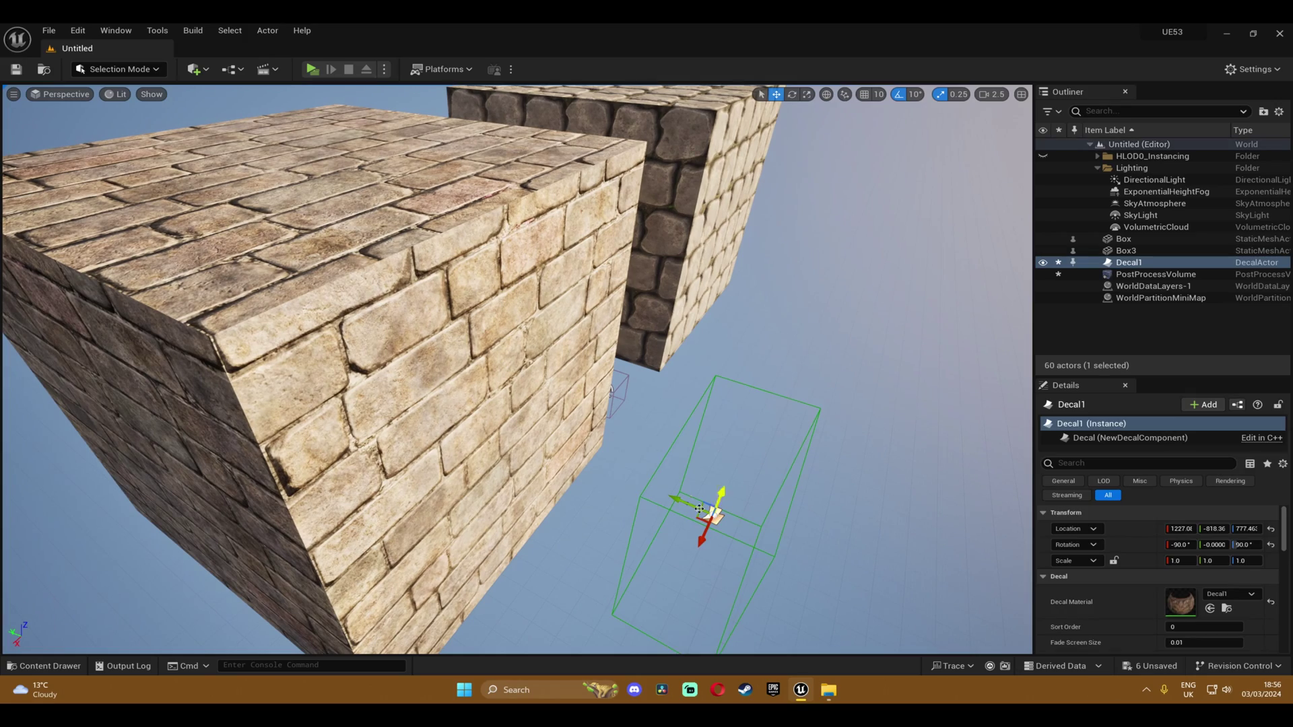
left_click_drag(713, 513, 515, 420)
- Scale the decal up until the carved ornament spans most of the brick wall's width
key("d")
right_click_drag(700, 500, 633, 471)
key("s")
key("r")
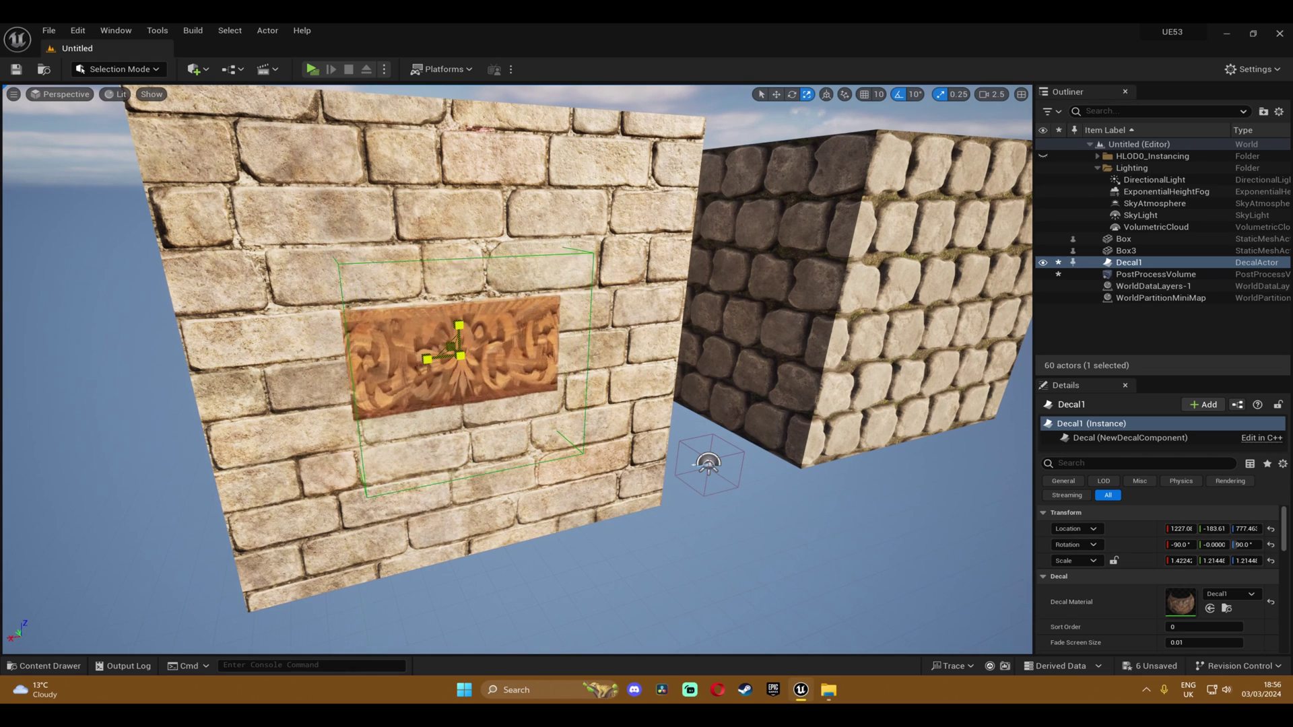
mouse_move(450, 346)
left_mouse_down()
mouse_move(485, 317)
mouse_move(459, 326)
left_mouse_up()
left_click(714, 607)
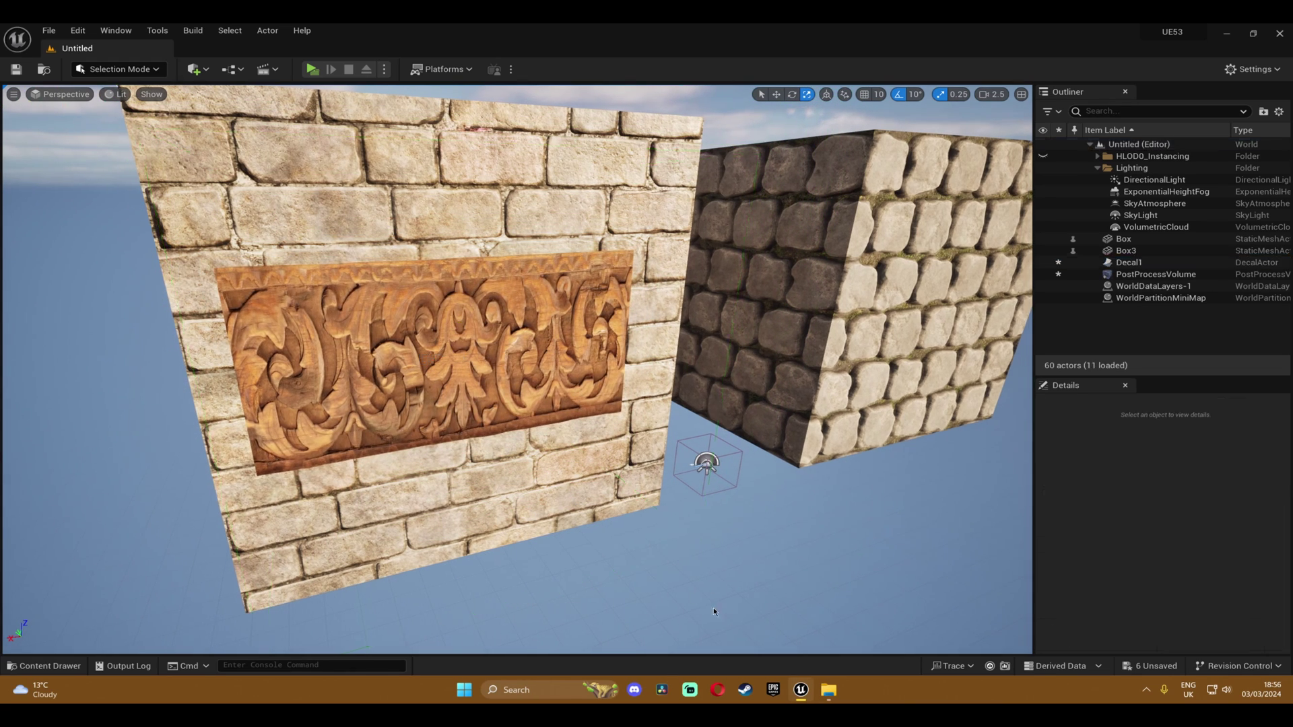
- Examine the carved decal on the brick wall up close and from several angles
right_click_drag(713, 607, 707, 350)
key("w")
key("q")
key("a")
key("d")
key("s")
key("w")
right_click_drag(472, 418, 553, 389)
key("s")
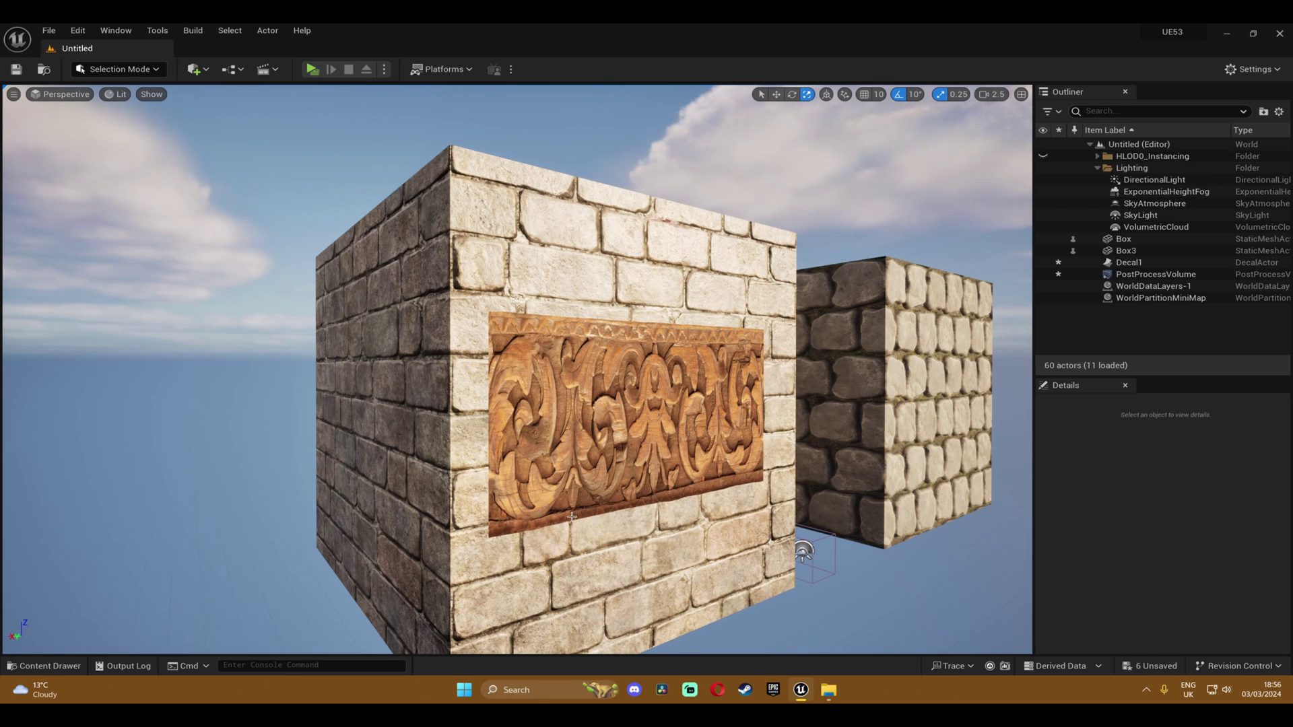
- Delete the Decal1 actor from the level
left_click(1129, 263)
key("Delete")
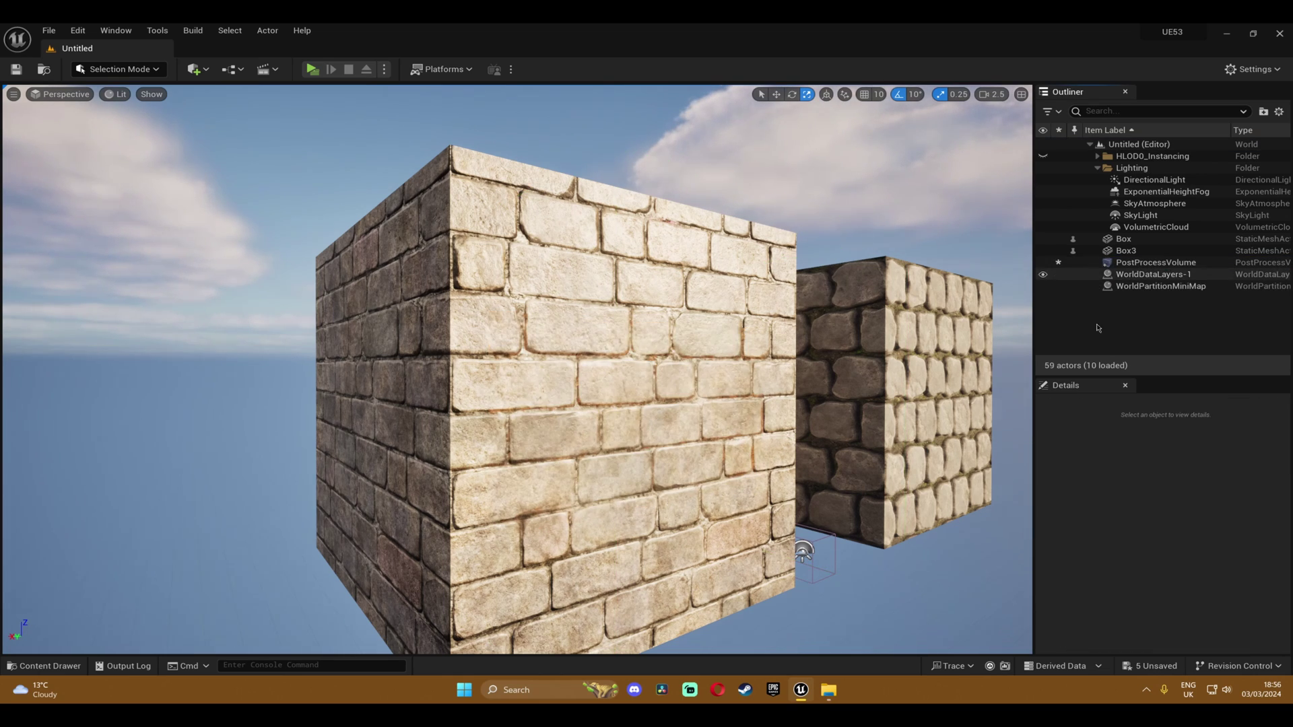
- Create a second material named Decal2 in the Decal folder and open it for editing
left_click(45, 663)
right_click(681, 554)
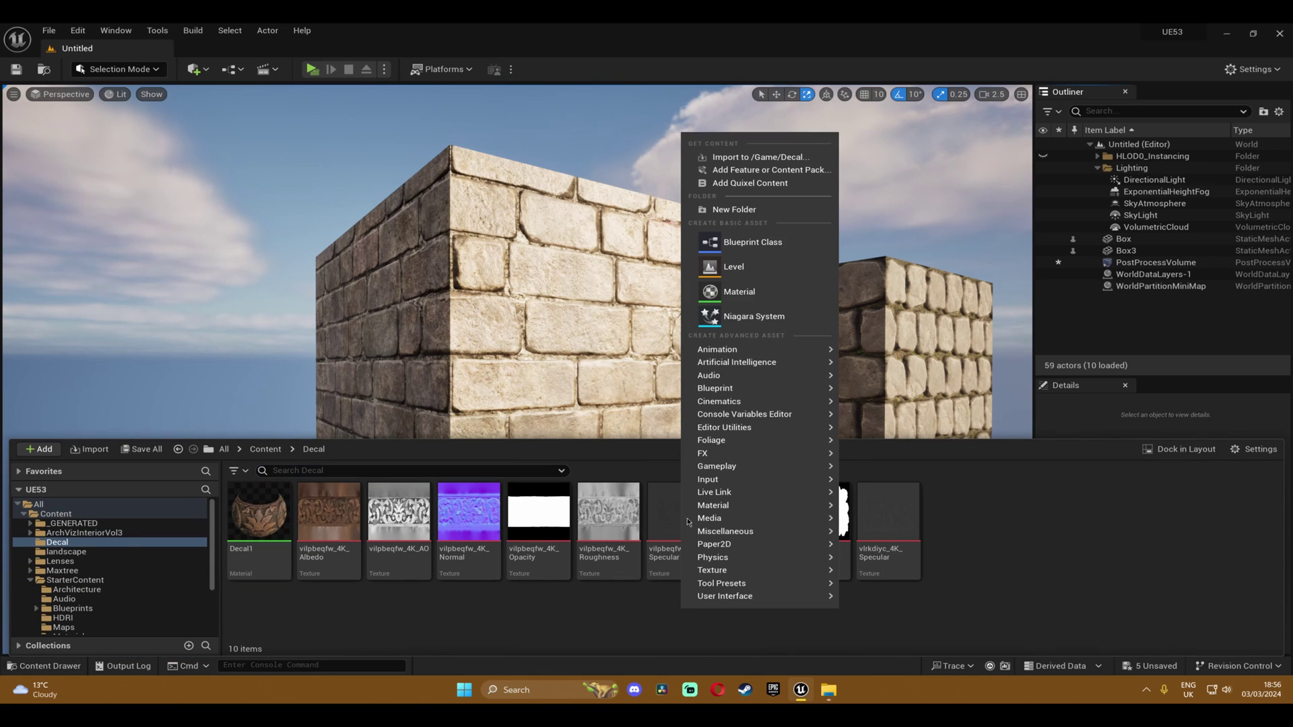
left_click(739, 292)
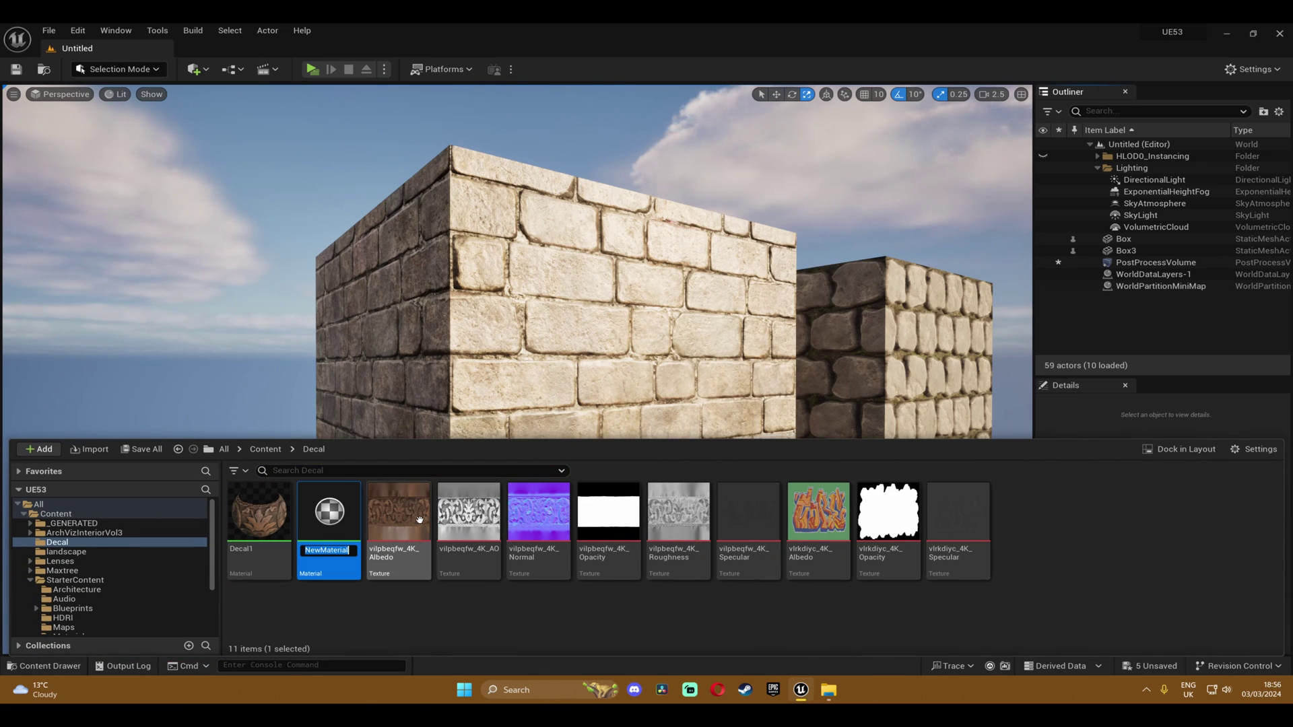
type("Decal")
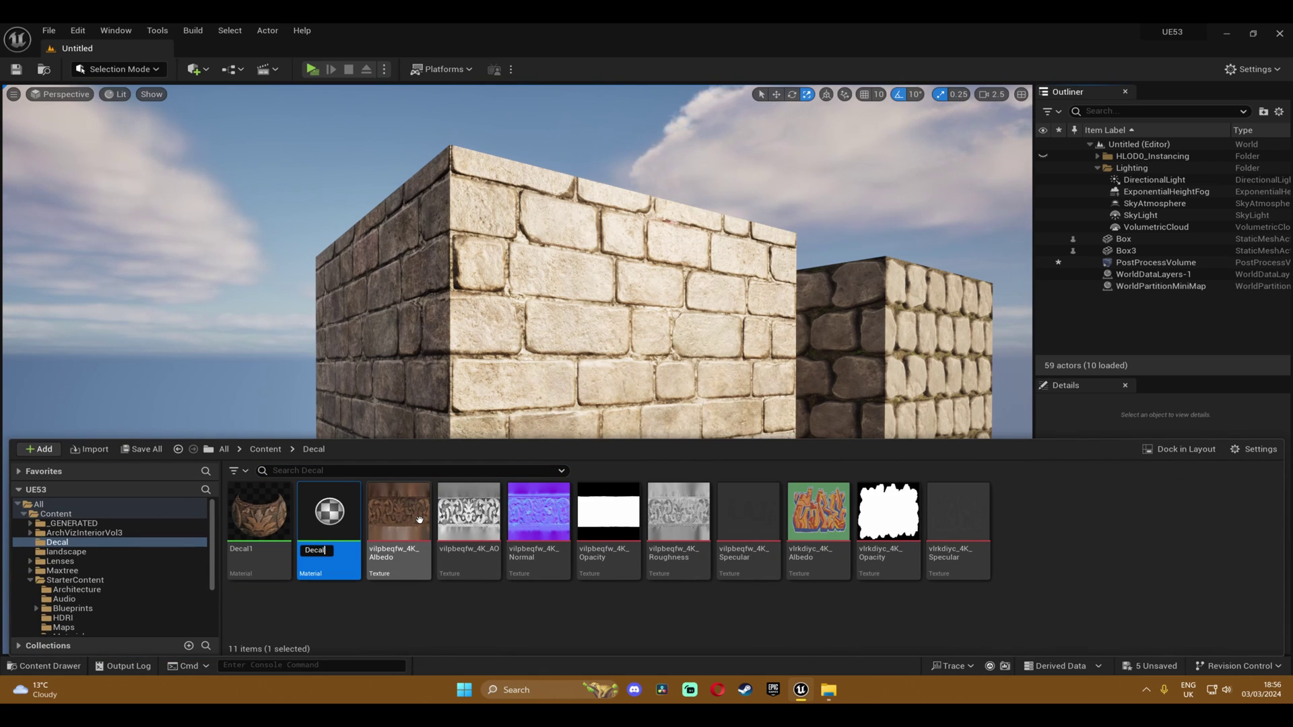
type("2")
key("Return")
double_click(321, 500)
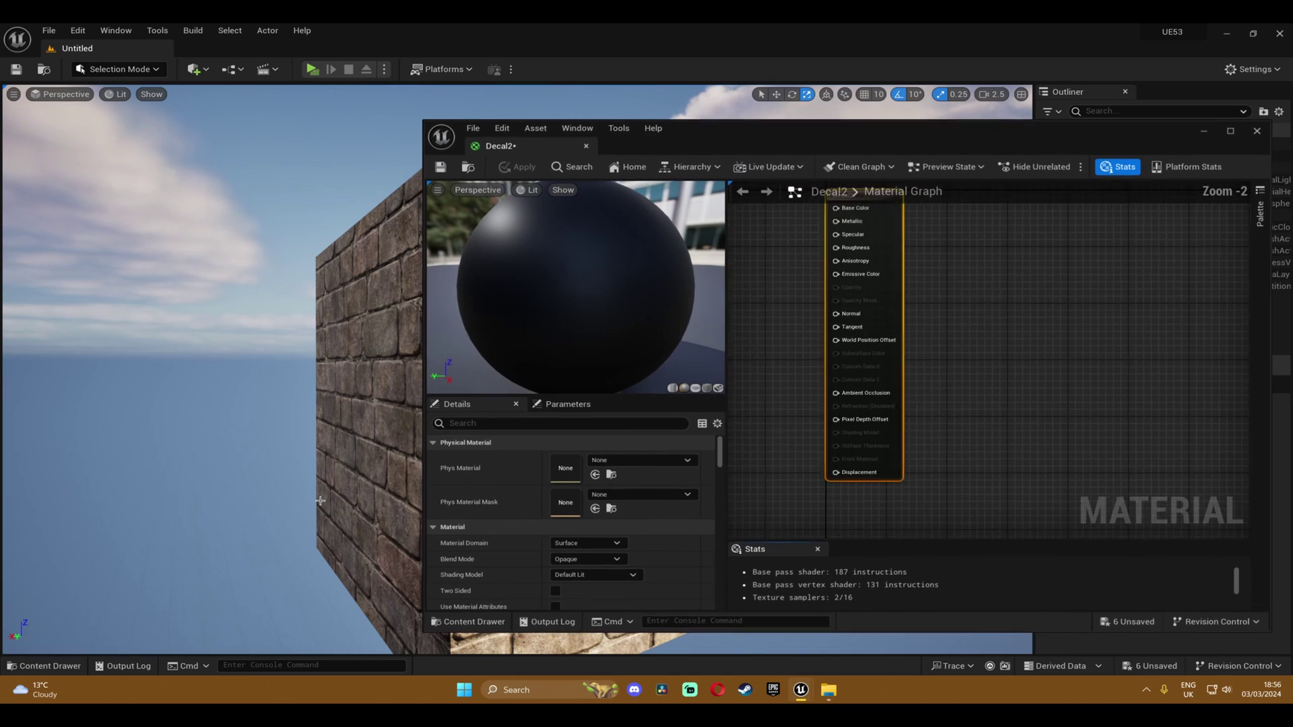
- Set the Decal2 material's domain to Deferred Decal and its blend mode to Translucent
left_click(580, 542)
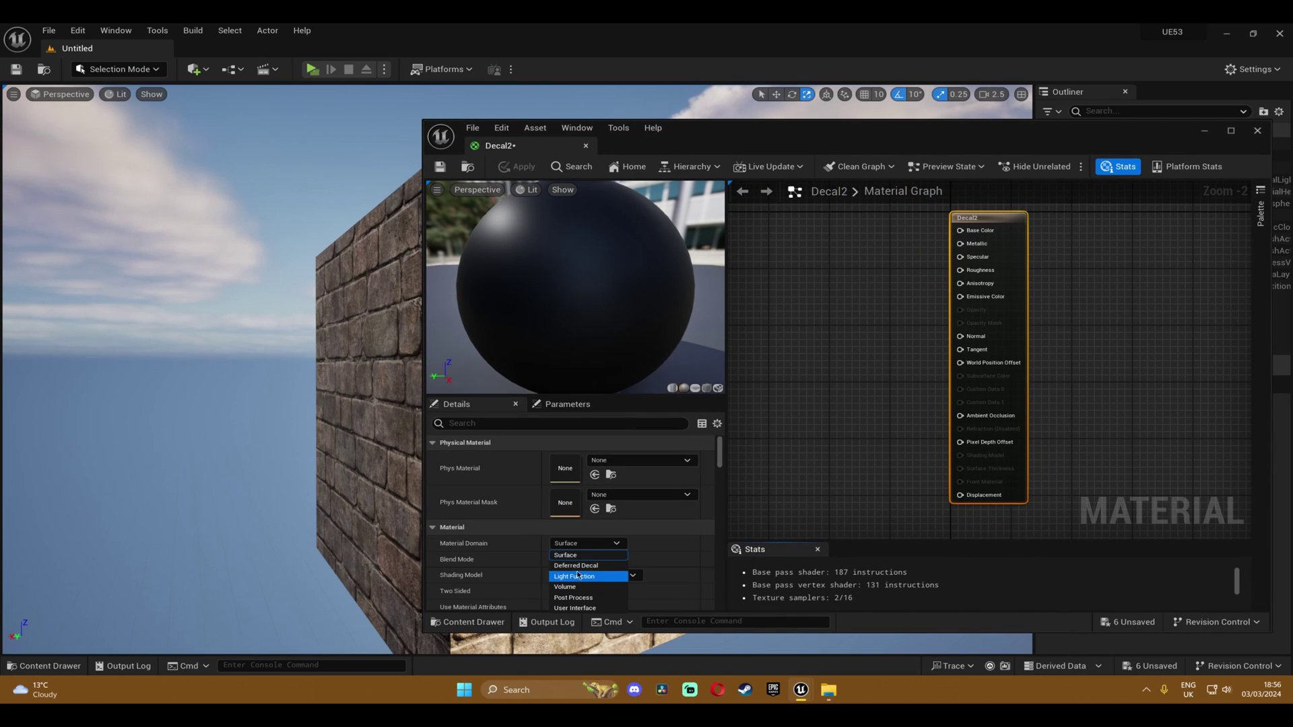
left_click(576, 566)
left_click(586, 559)
left_click(572, 593)
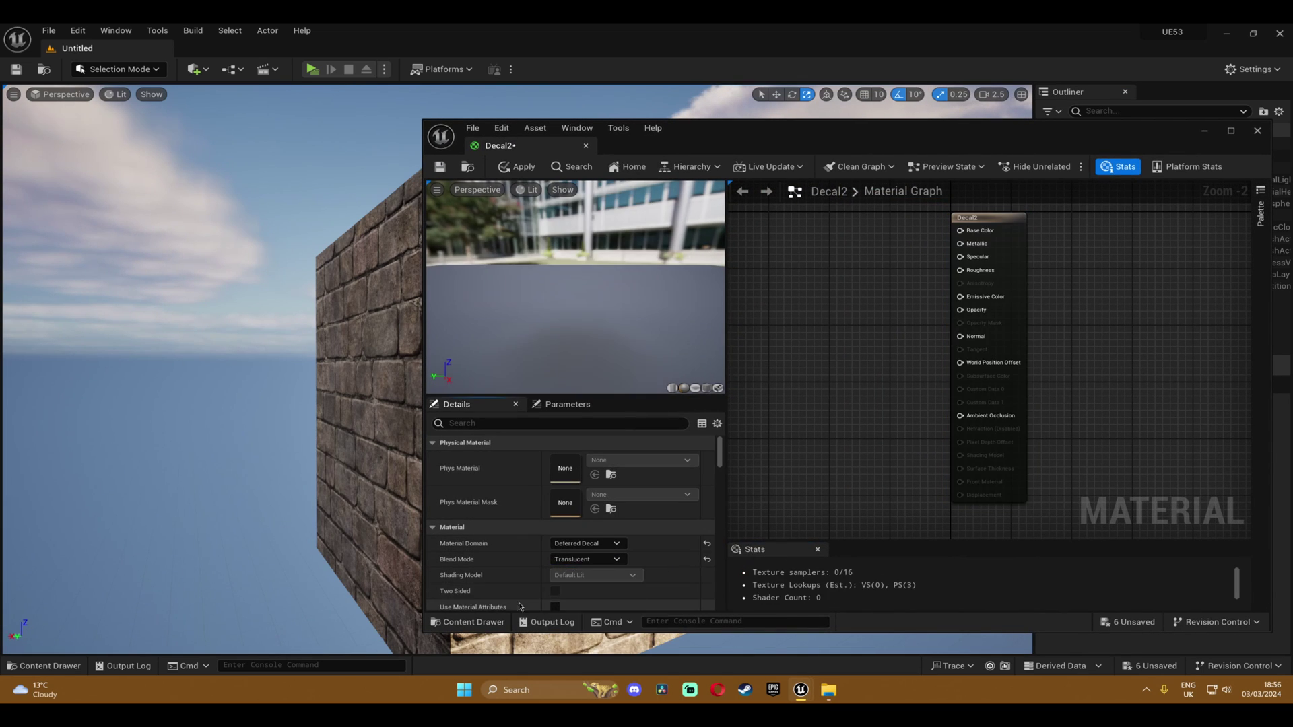
- Add the graffiti Albedo, Opacity and Specular textures to the Decal2 graph and connect the Albedo to Base Color
left_click(472, 622)
scroll(721, 552, "down", 1)
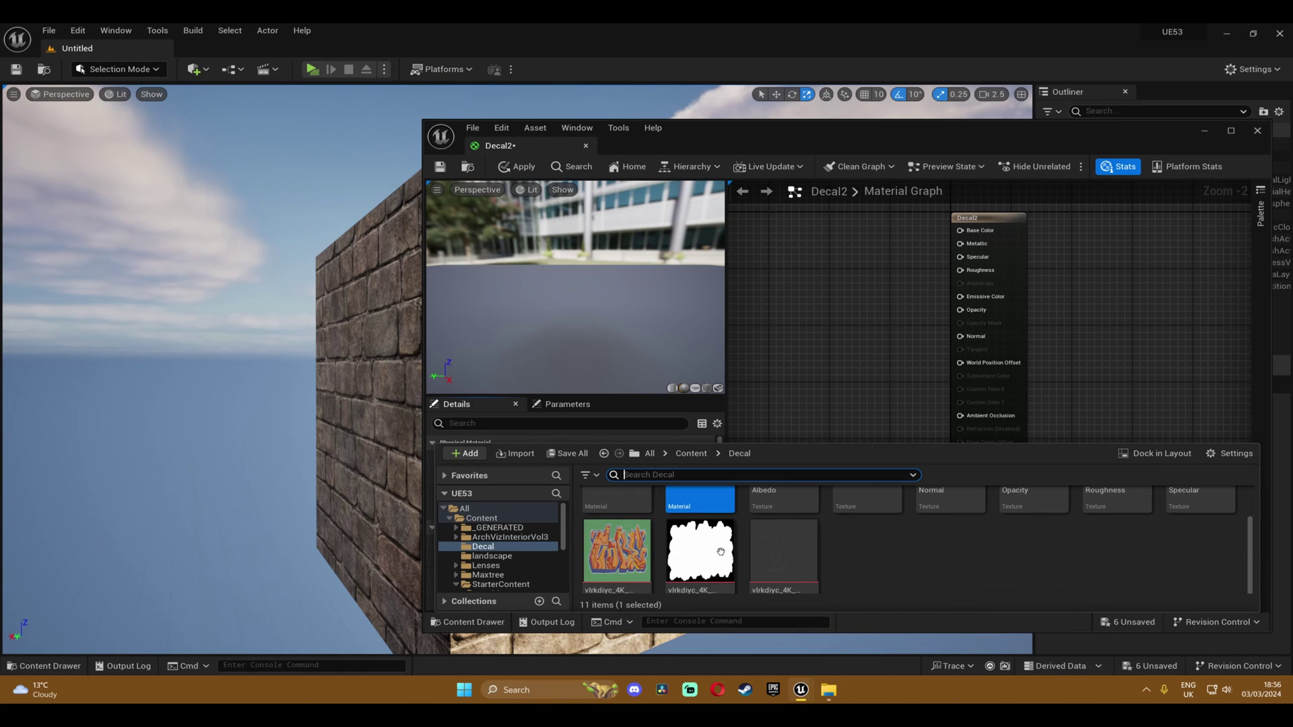
left_click(617, 549)
left_click(783, 549, "shift")
left_click_drag(783, 548, 805, 274)
right_click_drag(836, 248, 865, 353)
left_click_drag(859, 383, 1008, 337)
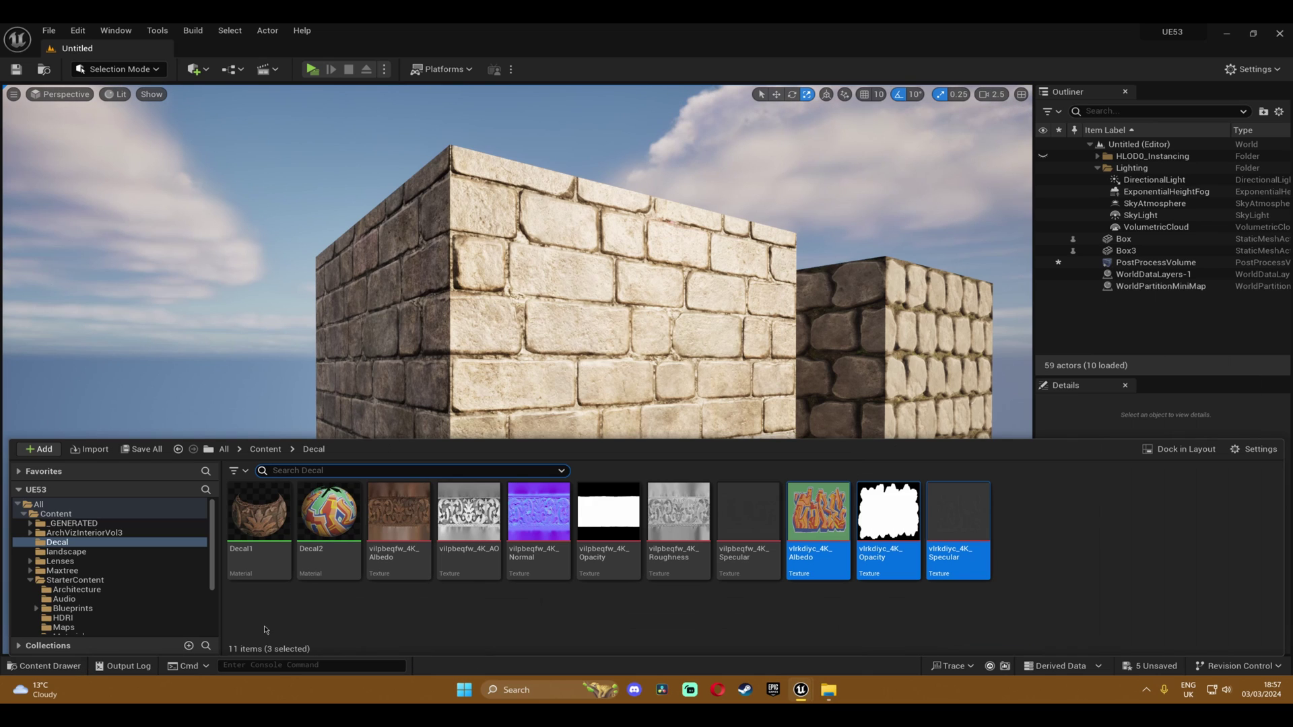
- Place the Decal2 material in the level, oriented as a graffiti decal on the brick cube's sunlit wall
left_click_drag(329, 512, 641, 432)
key("e")
key("w")
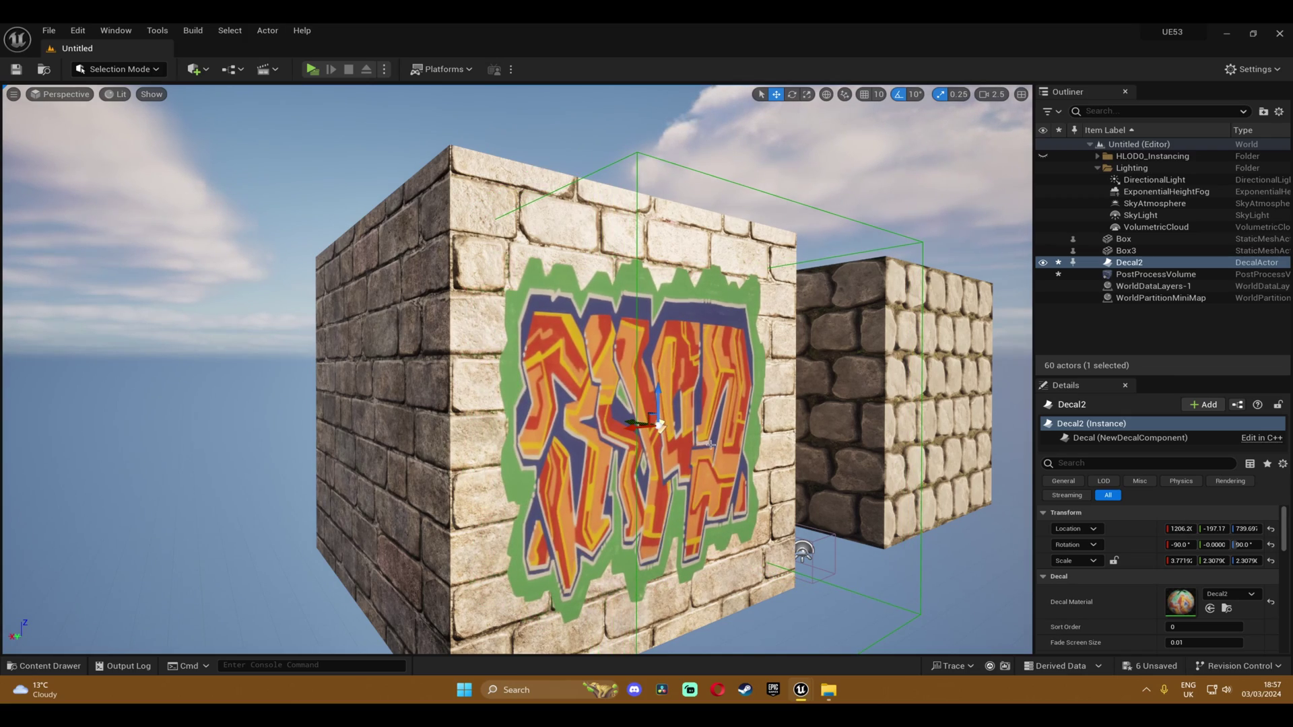
key("Escape")
- Select the graffiti decal on the brick wall and open its Decal2 material for editing
right_click_drag(708, 451, 663, 437)
key("w")
mouse_move(451, 457)
right_mouse_down()
mouse_move(465, 444)
mouse_move(451, 457)
right_mouse_up()
key("s")
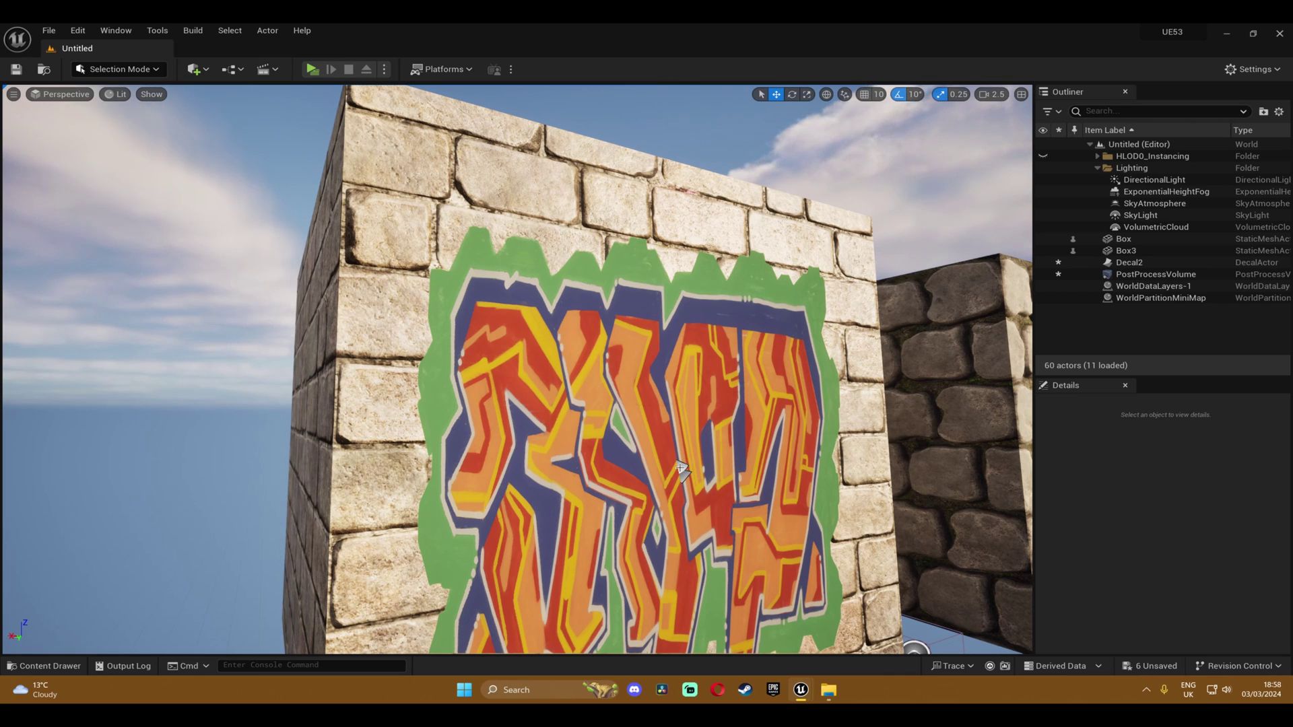
left_click(681, 468)
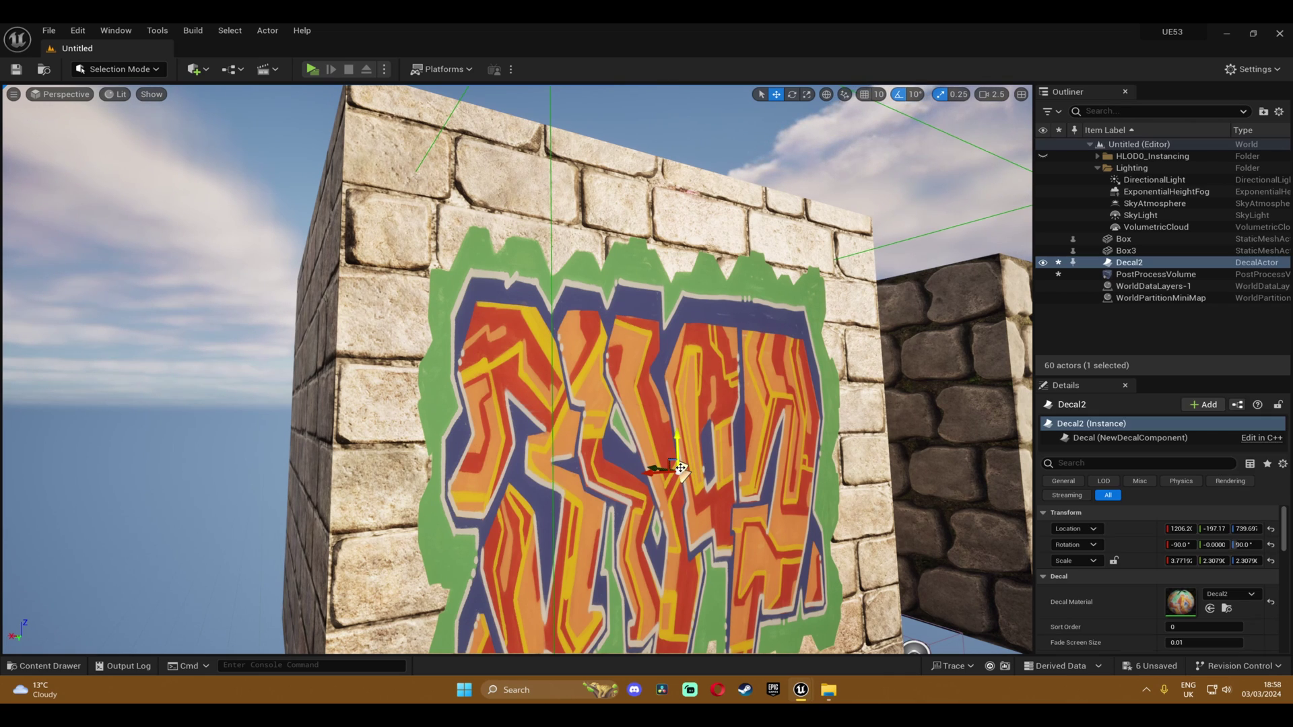
double_click(1180, 601)
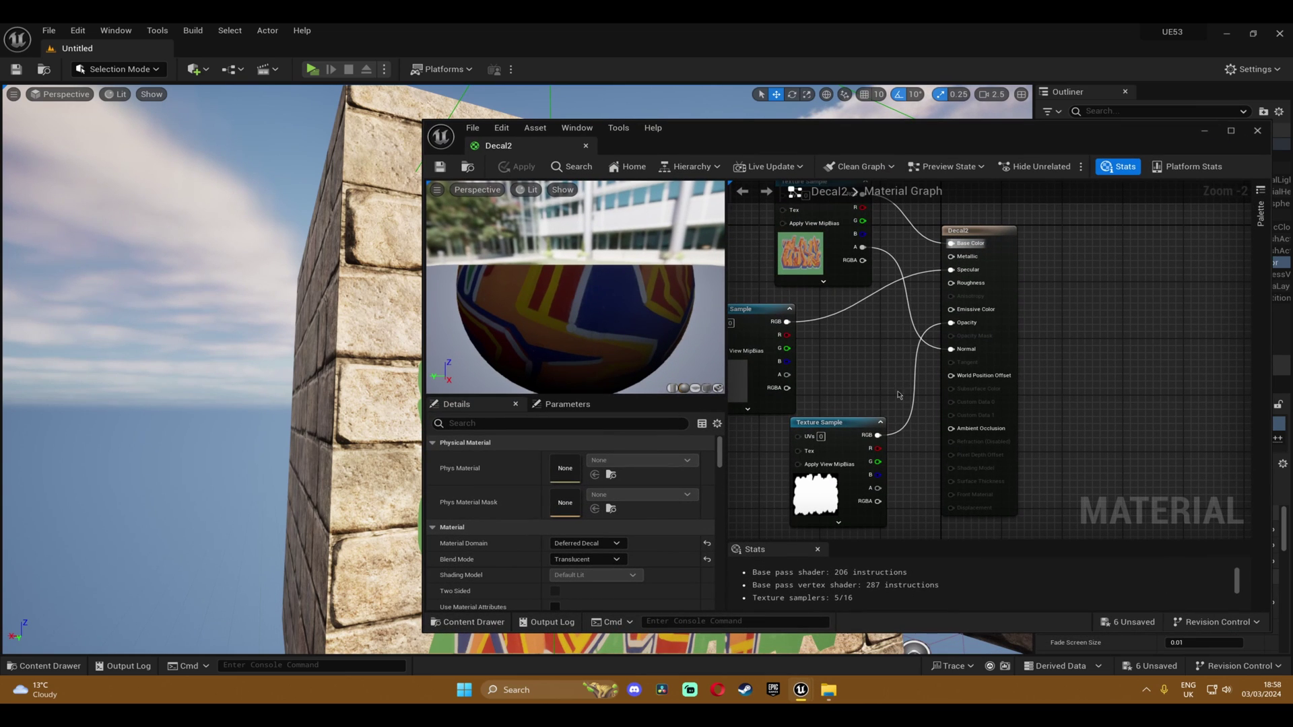
- Disconnect the Albedo sample's alpha from the Normal input, apply the material change and minimize the material editor
right_click_drag(838, 353, 900, 427)
left_click_drag(1014, 424, 977, 417, "ctrl")
left_click(966, 417)
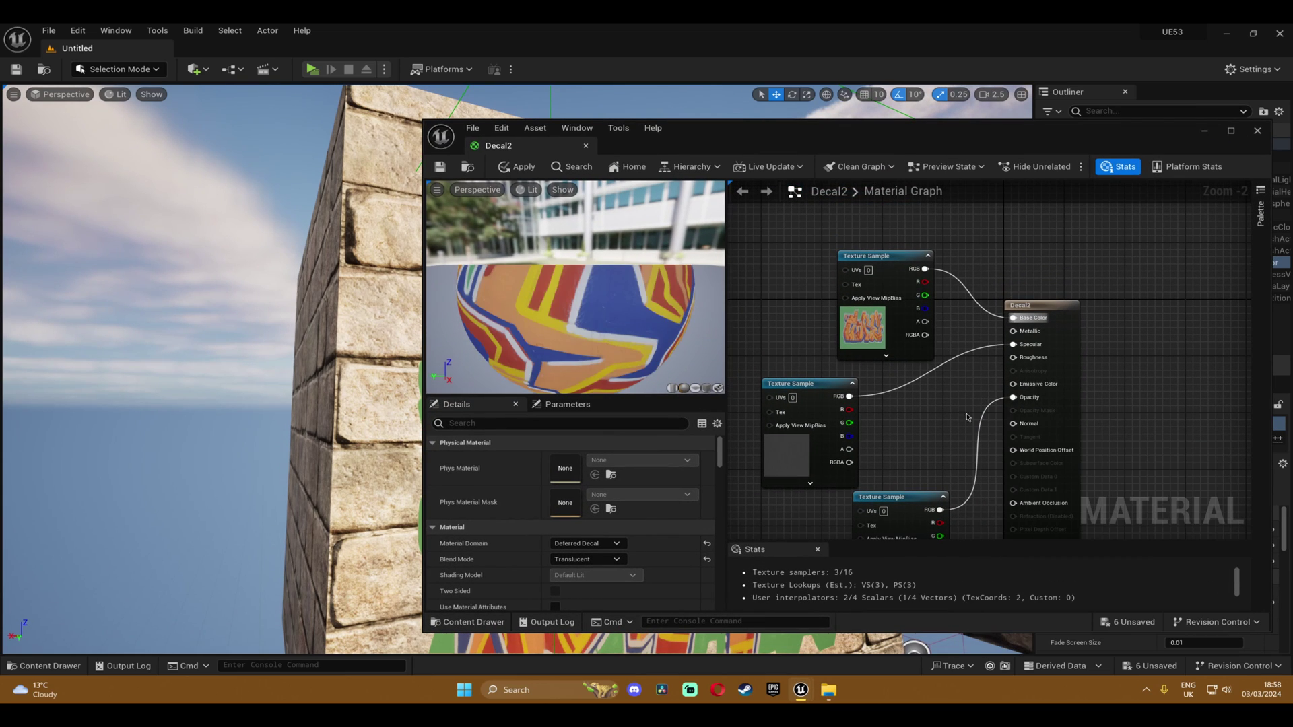
left_click(517, 166)
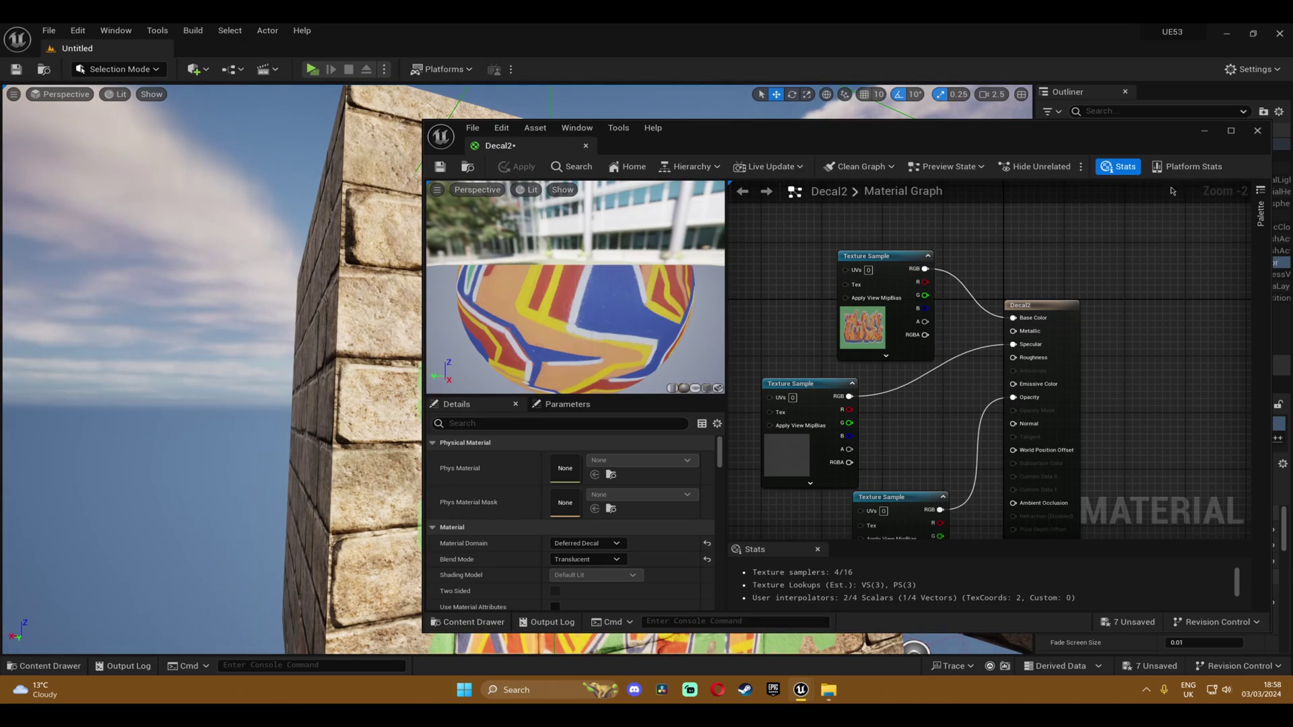
left_click(1204, 131)
- Examine the graffiti decal against the brick relief up close, from several angles and from a distance
scroll(655, 428, "up", 3)
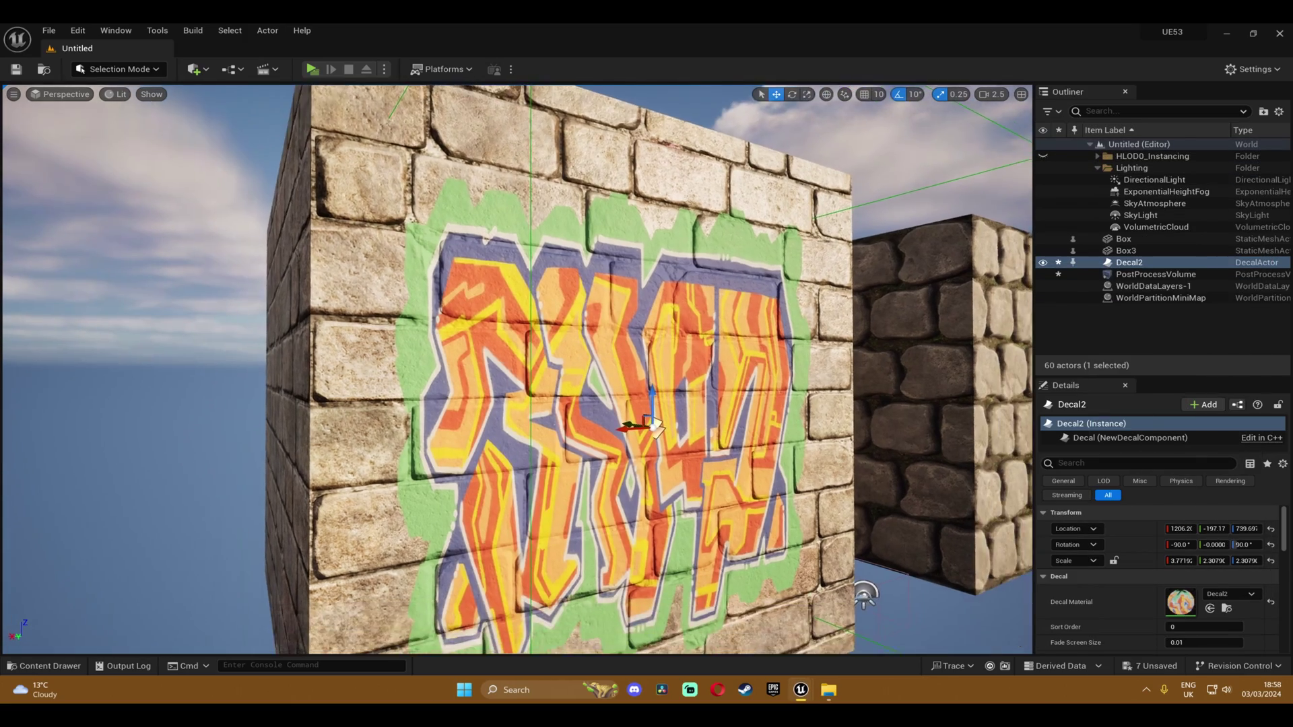
key("w")
key("s")
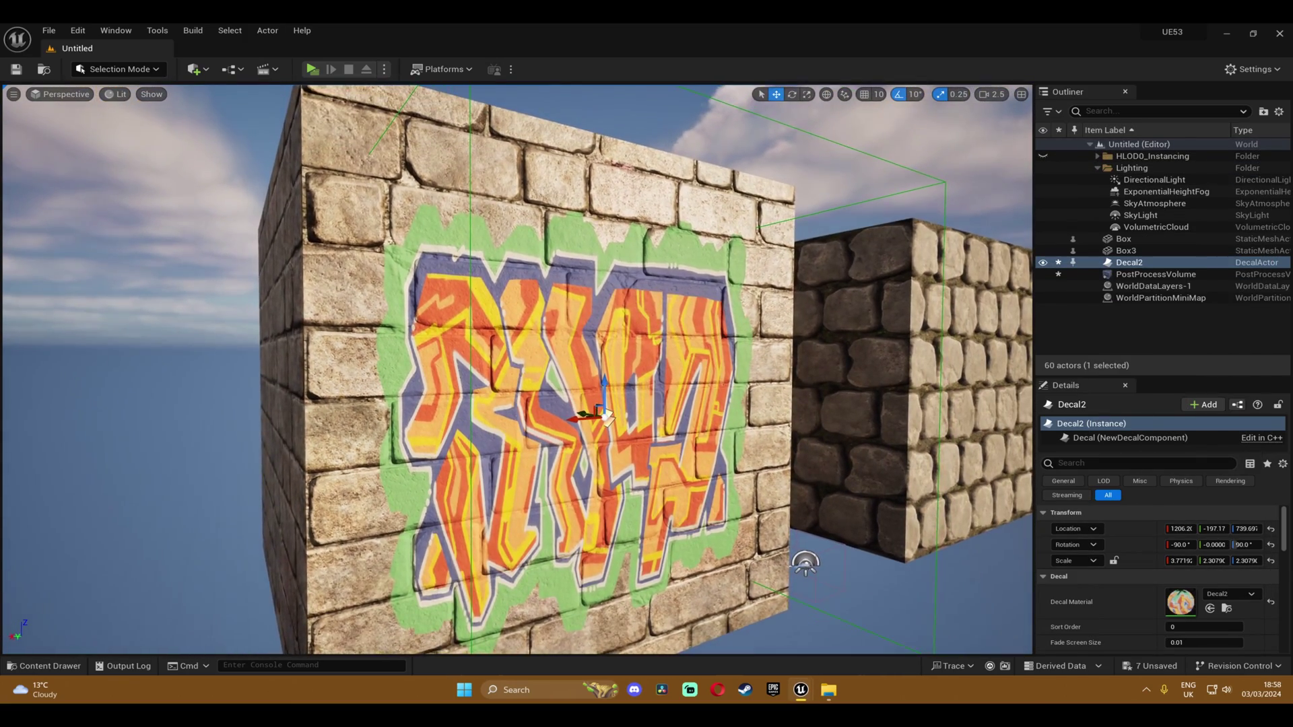
right_click_drag(637, 412, 495, 314)
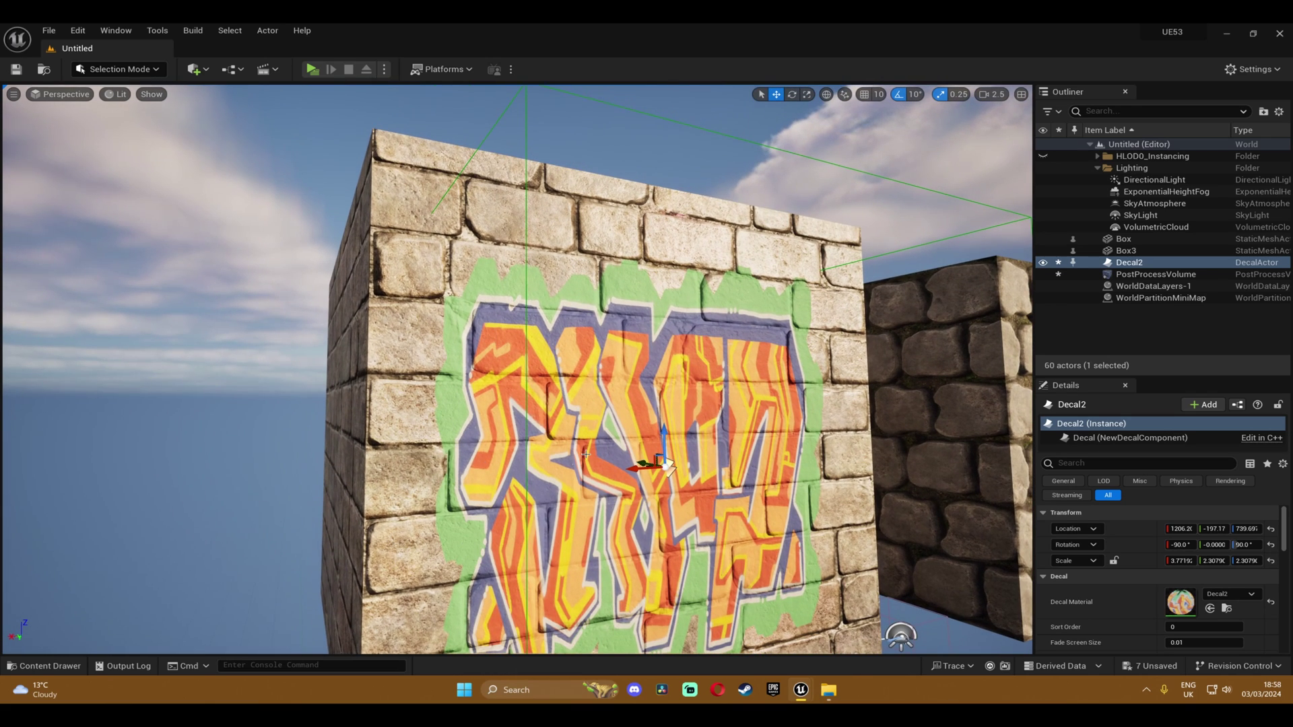
key("s")
right_click_drag(697, 412, 685, 458)
key("w")
key("w")
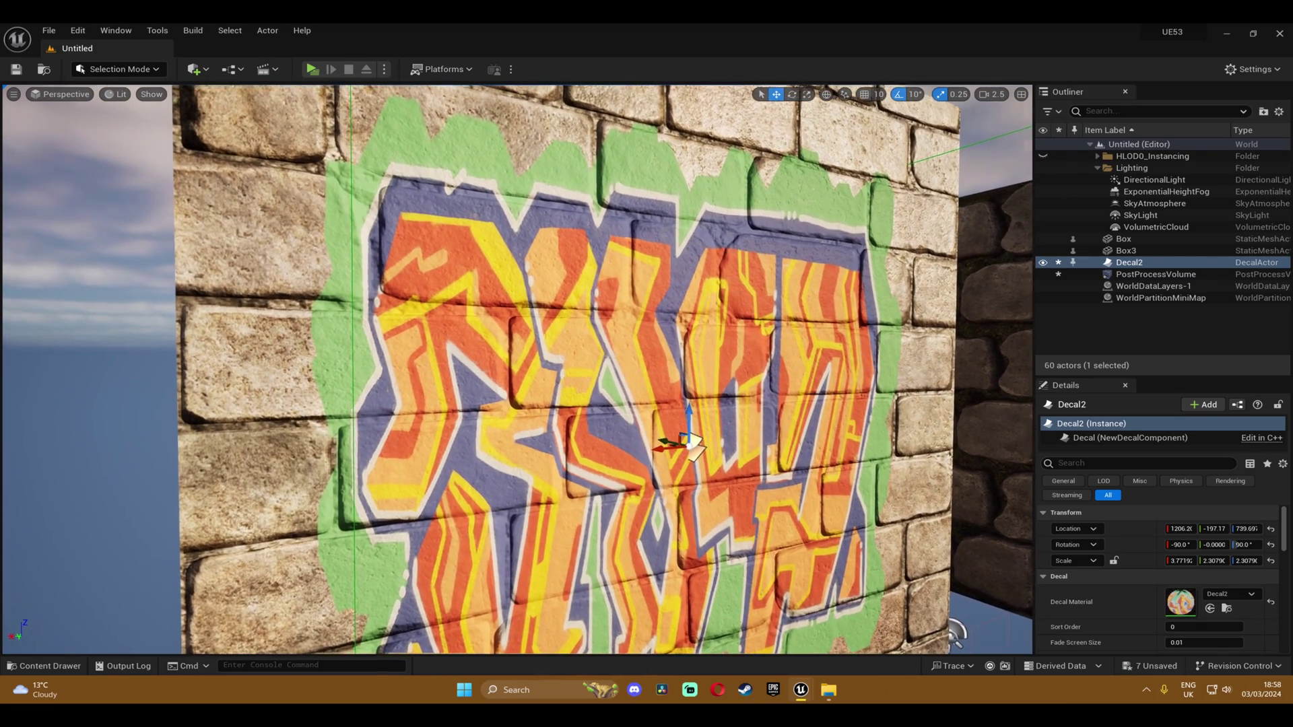
scroll(517, 370, "down", 6)
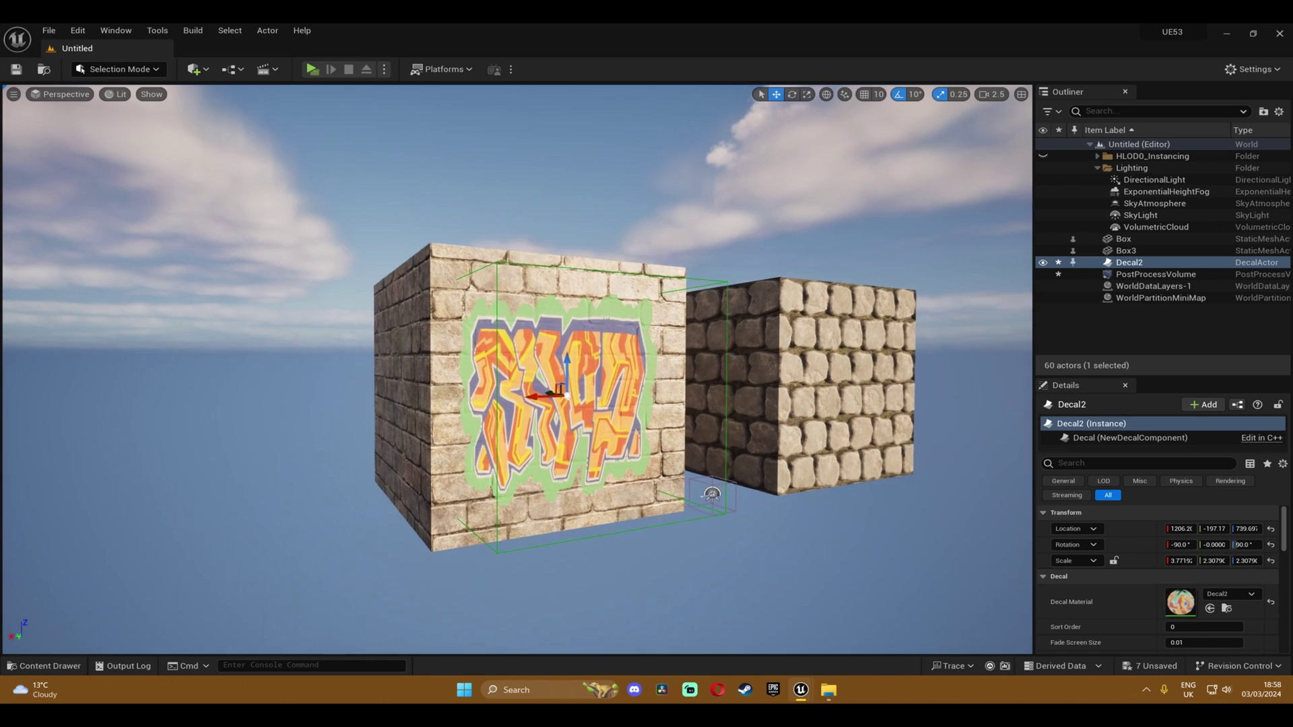
- Duplicate the graffiti decal from the brick wall onto the facing wall of the rounded-stone cube
right_click_drag(685, 458, 607, 450)
key("w")
key("s")
key("w")
key("s")
key("s")
key("d")
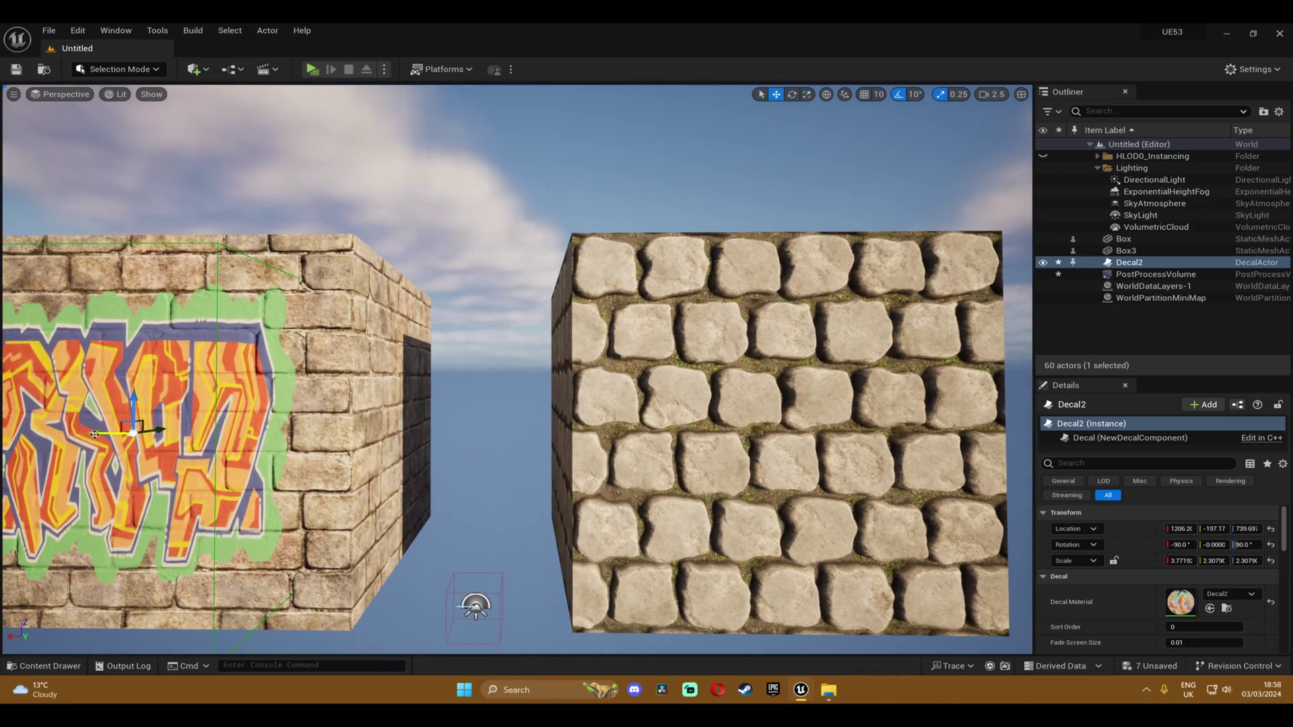
left_click_drag(90, 441, 731, 448, "alt")
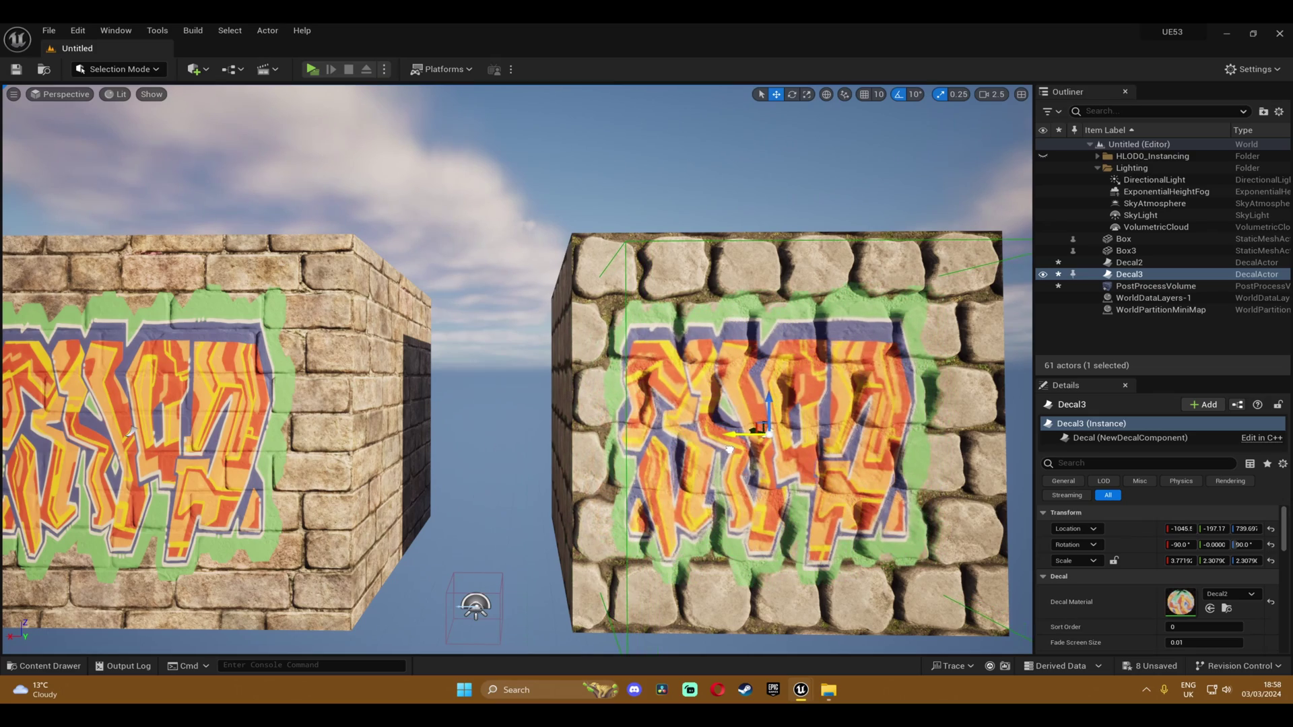
key("Escape")
- Examine the graffiti decals on both cubes from far away, close up and from different angles
key("w")
right_click_drag(731, 448, 884, 445)
key("w")
key("s")
key("w")
key("w")
key("s")
key("w")
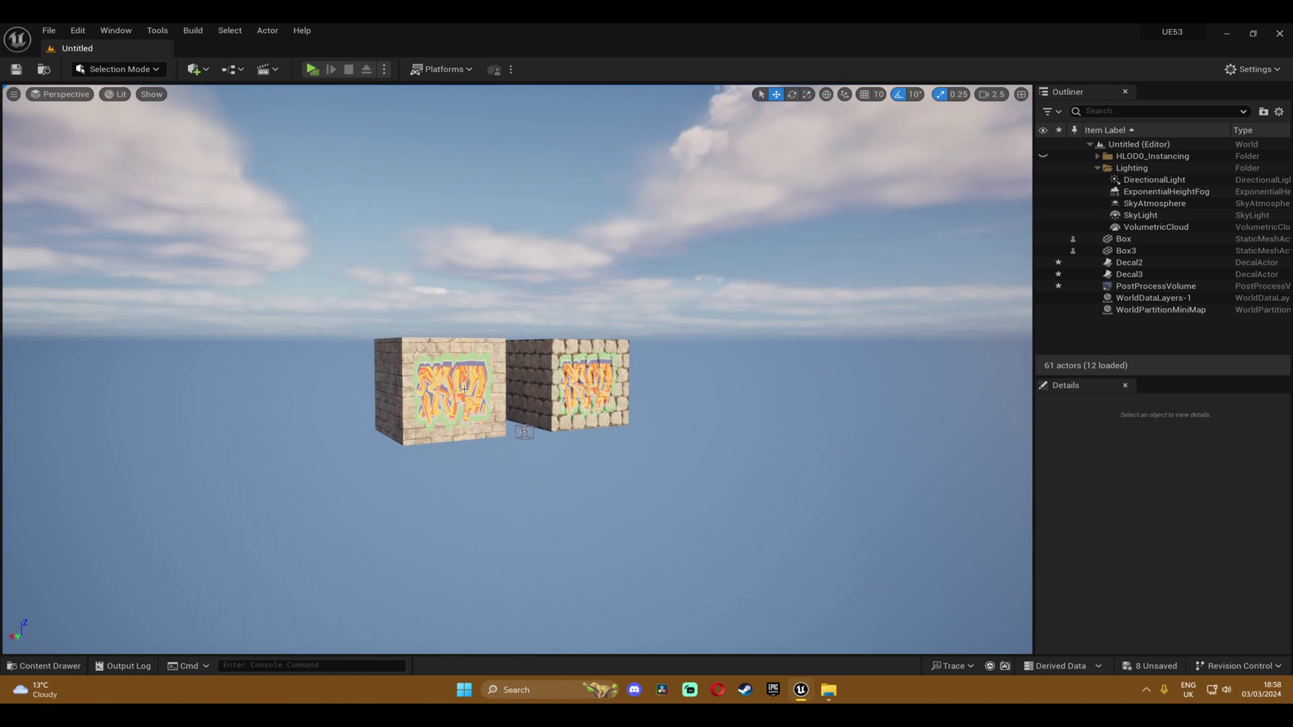
key("w")
right_click_drag(884, 445, 781, 477)
key("d")
right_click_drag(559, 394, 577, 407)
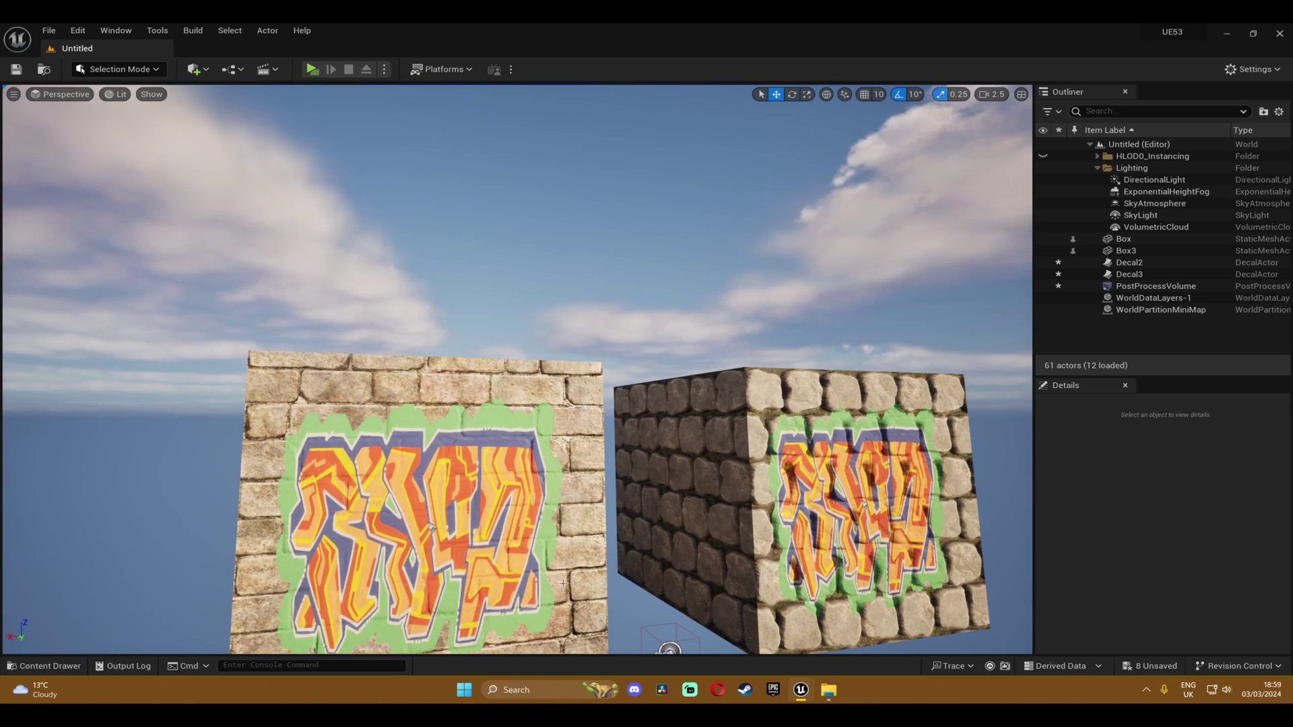
right_click_drag(646, 473, 647, 473)
right_click_drag(554, 489, 553, 489)
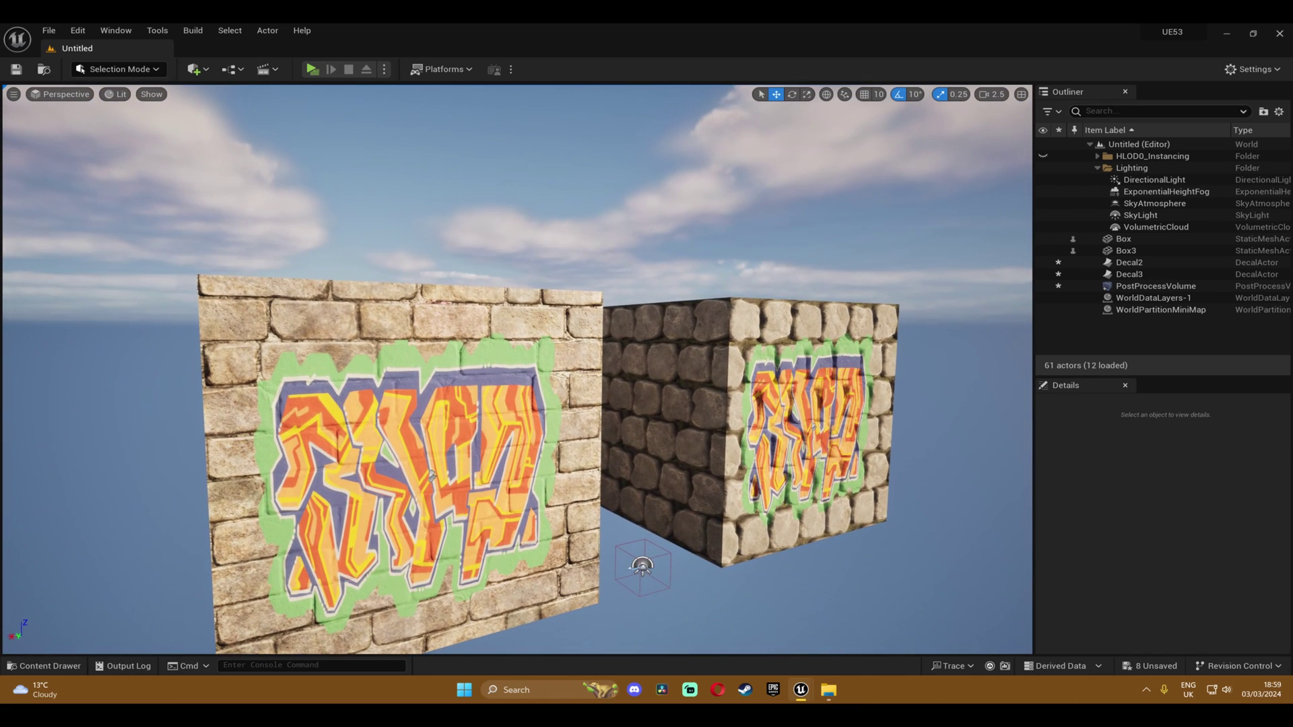
- Duplicate the brick wall's graffiti decal upward so that the copy overlaps the original
left_click(430, 475)
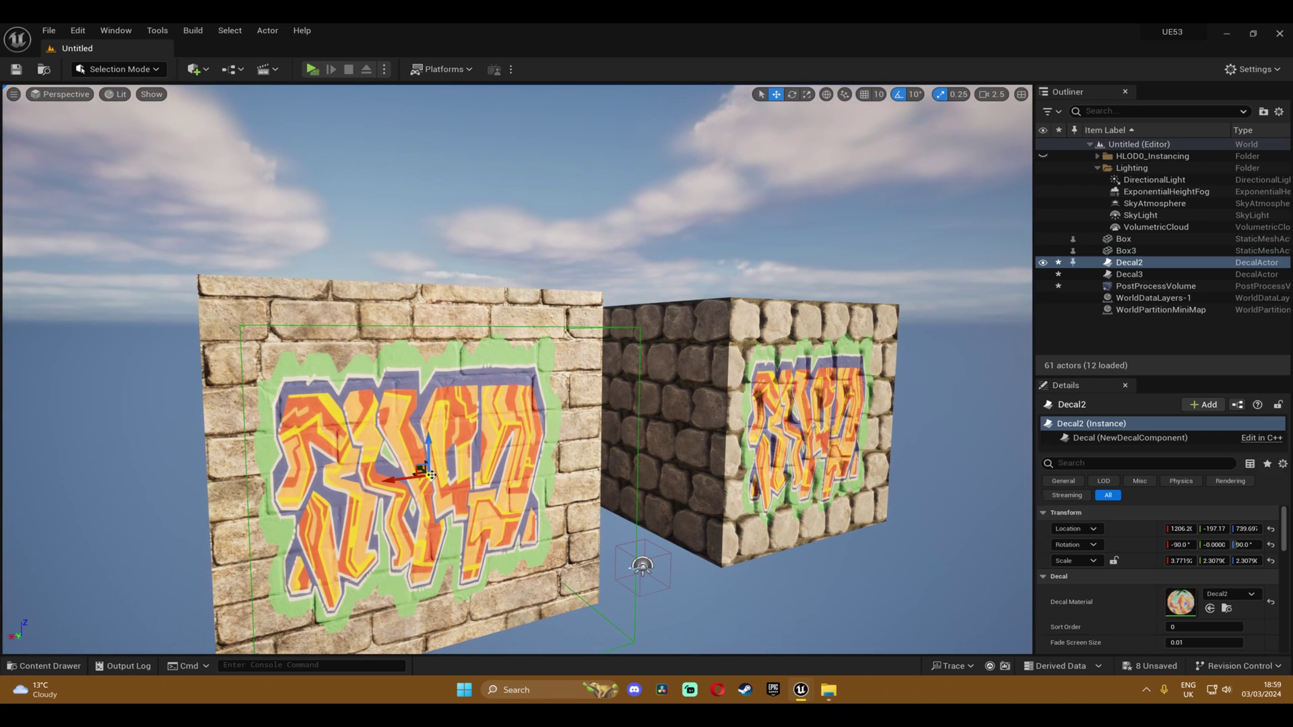
right_click_drag(431, 475, 431, 475)
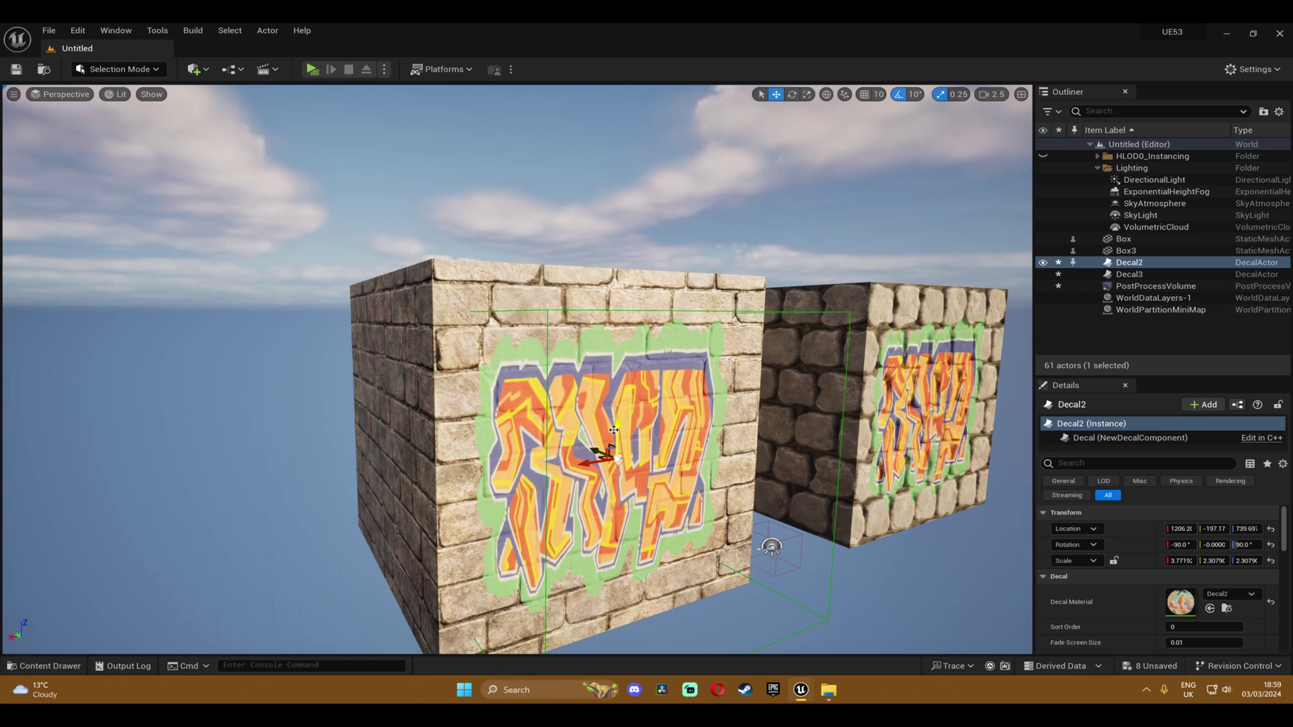
left_click_drag(624, 423, 637, 362, "alt")
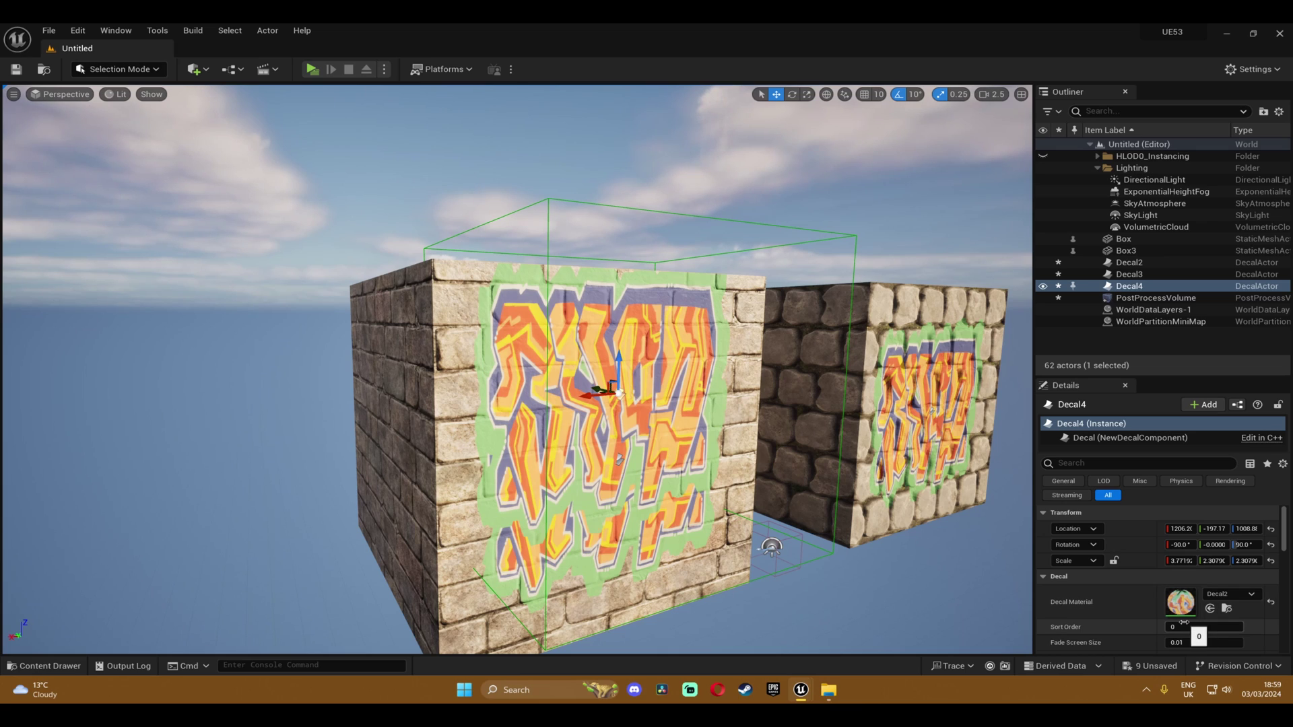
- Duplicate the original brick-wall decal downward and scale the copy to about 1.38 × 1.14 × 1.14
left_click(617, 458)
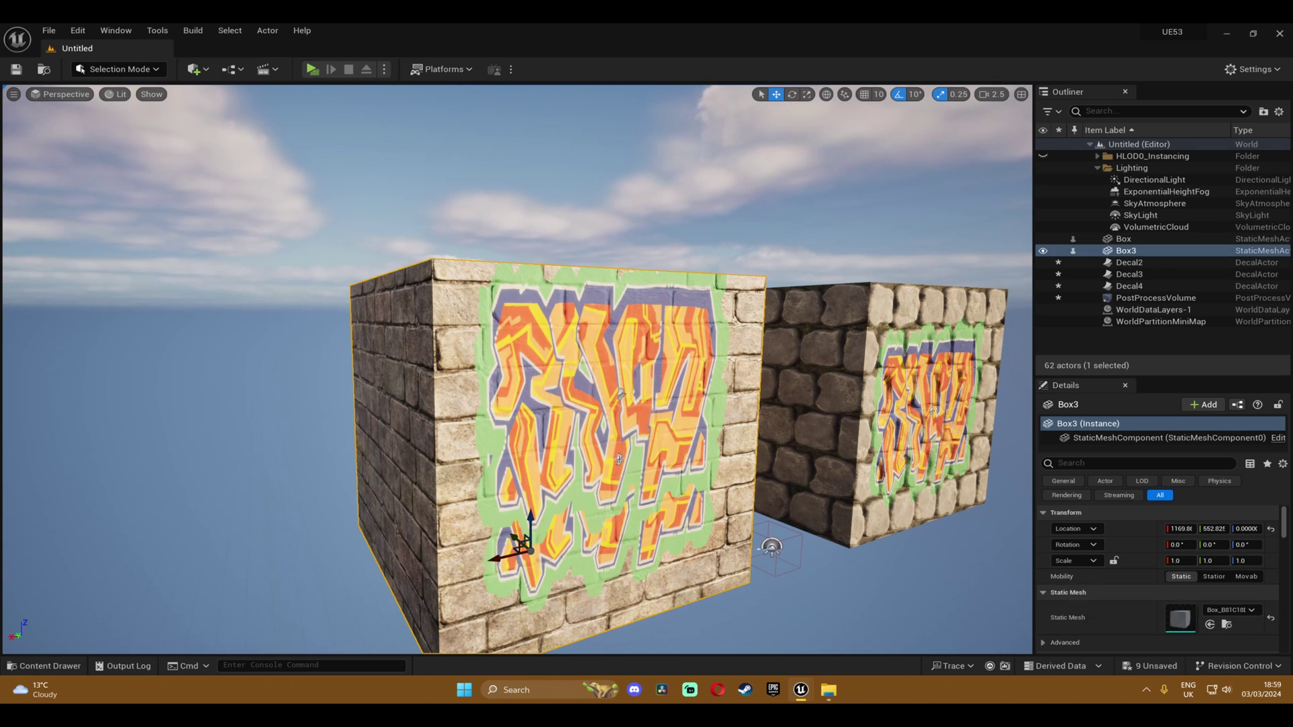
left_click(617, 459)
left_click_drag(617, 460, 595, 507, "alt")
key("r")
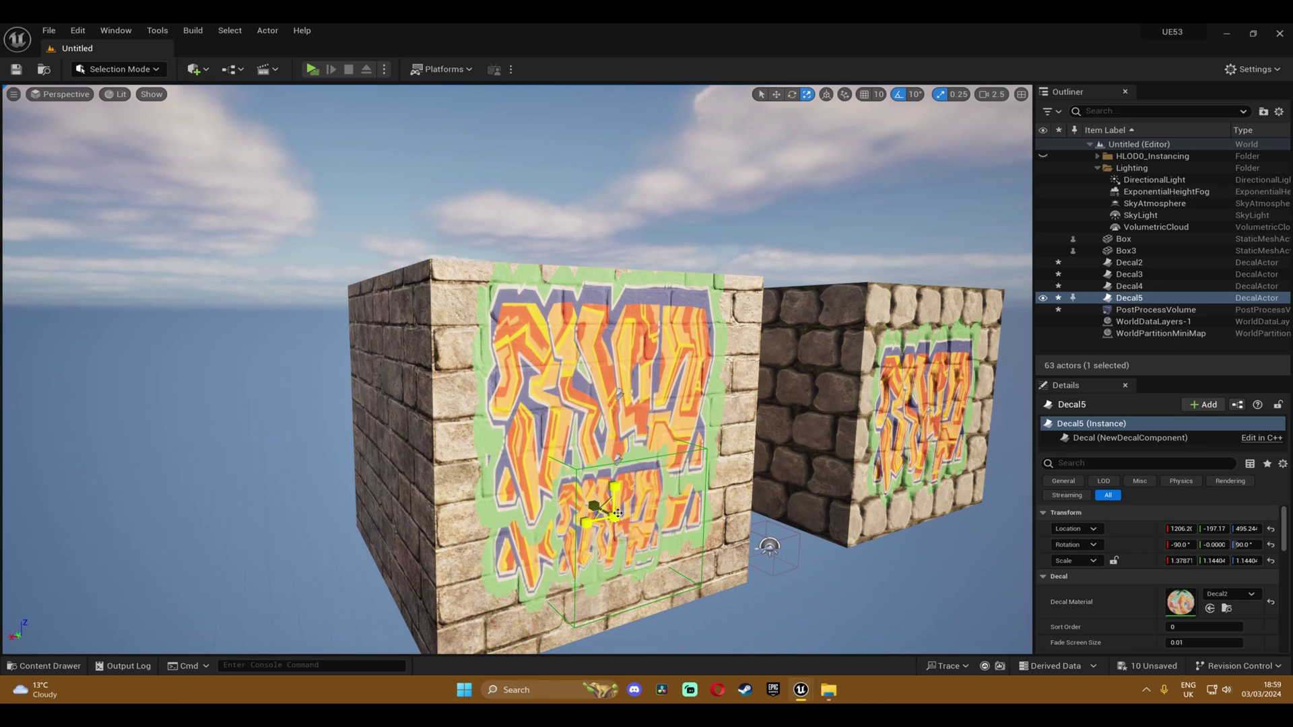
key("Escape")
- Inspect the overlapping graffiti decals on the brick wall, selecting the lower, middle and upper ones in turn
key("w")
mouse_move(687, 497)
right_mouse_down()
mouse_move(686, 531)
mouse_move(687, 497)
right_mouse_up()
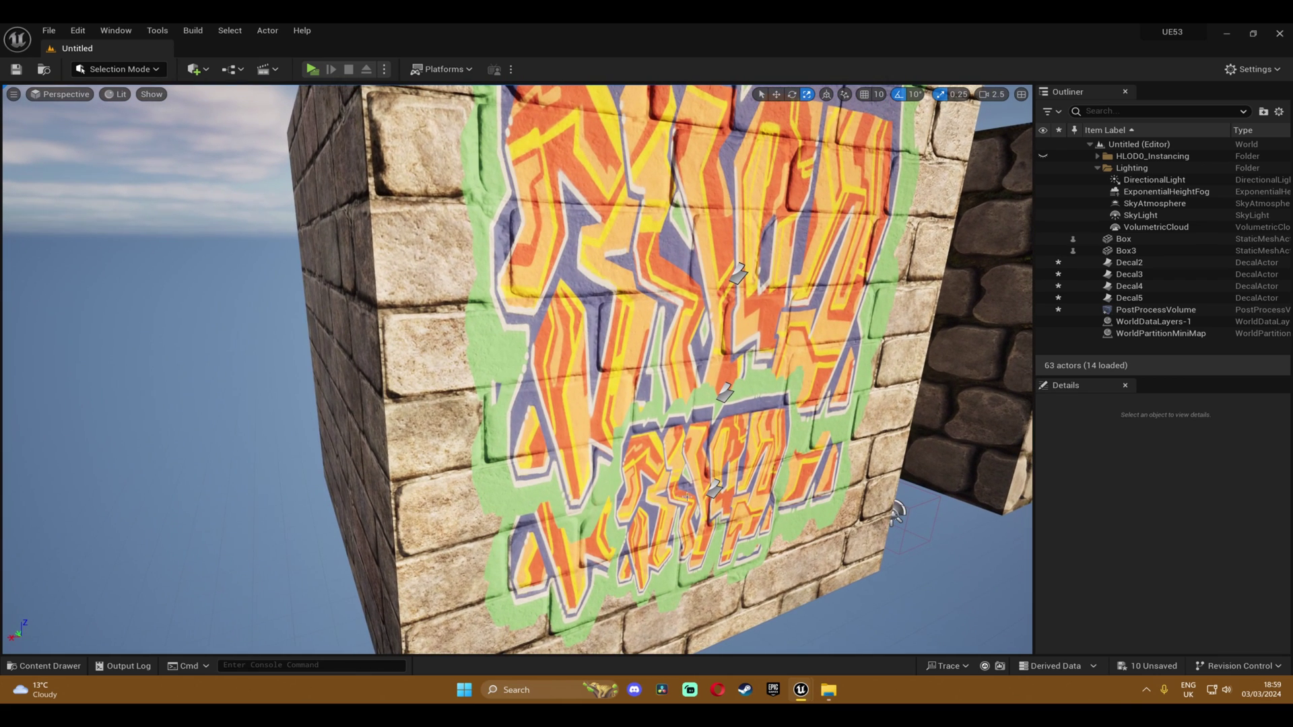
left_click(714, 486)
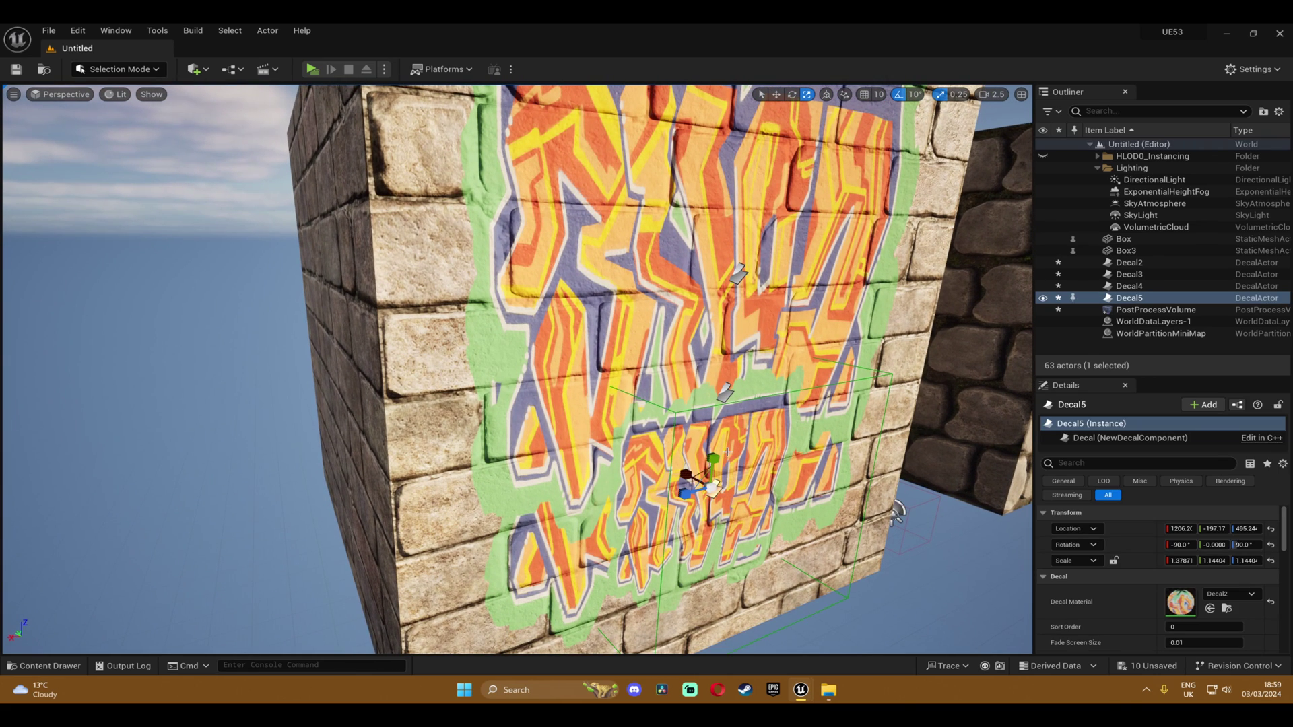
left_click(725, 389)
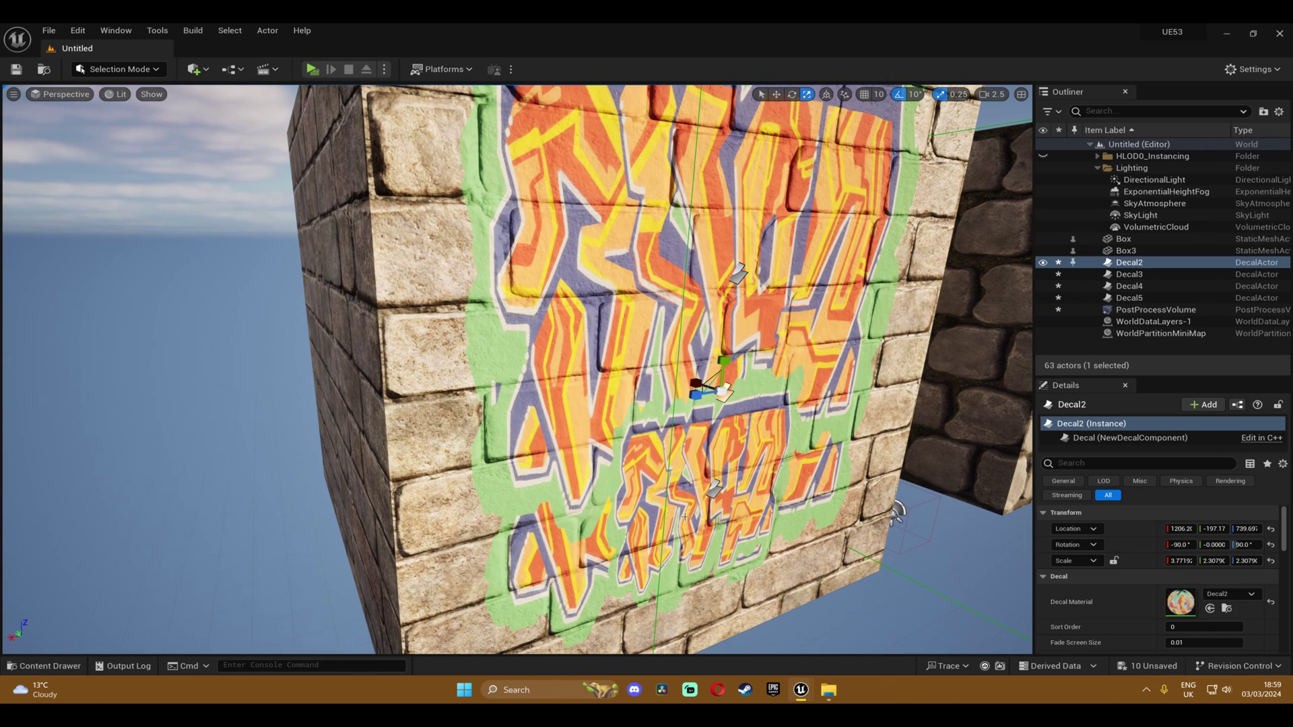
left_click(738, 273)
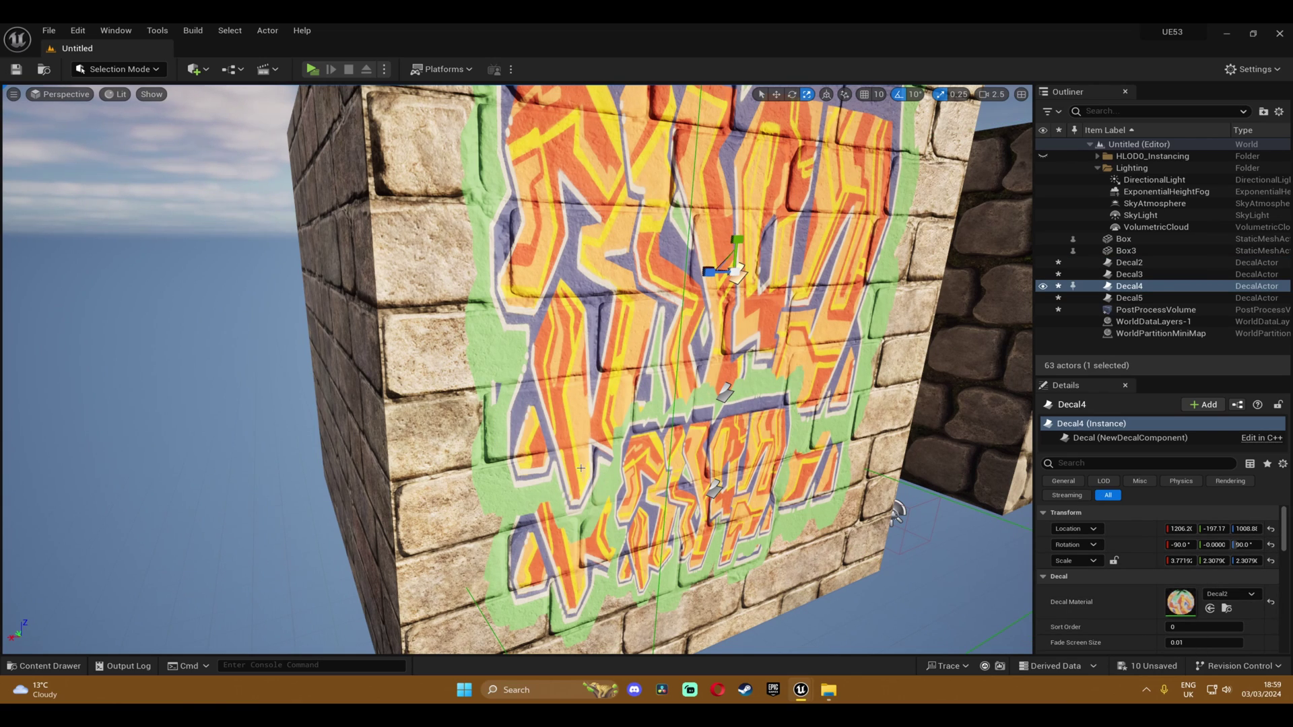
- Set the sort order to 1 for the small lower decal and to 2 for the upper decal
left_click(714, 487)
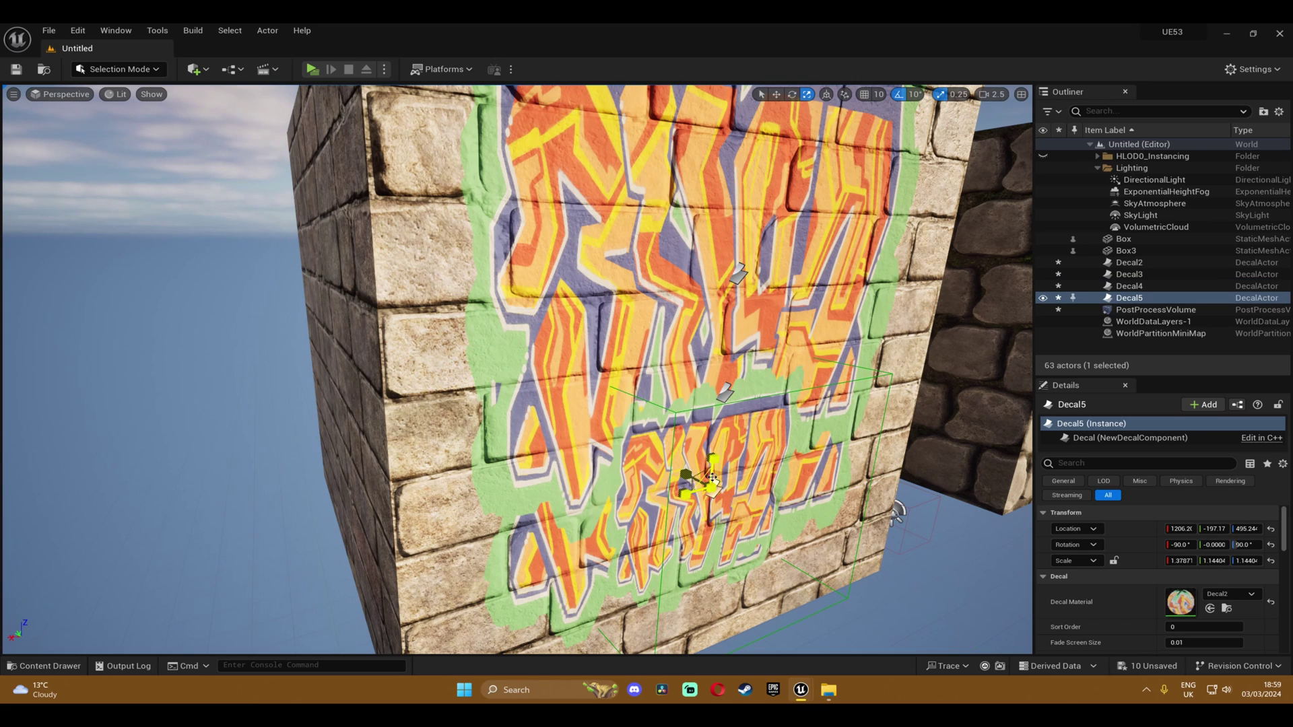
left_click(1189, 626)
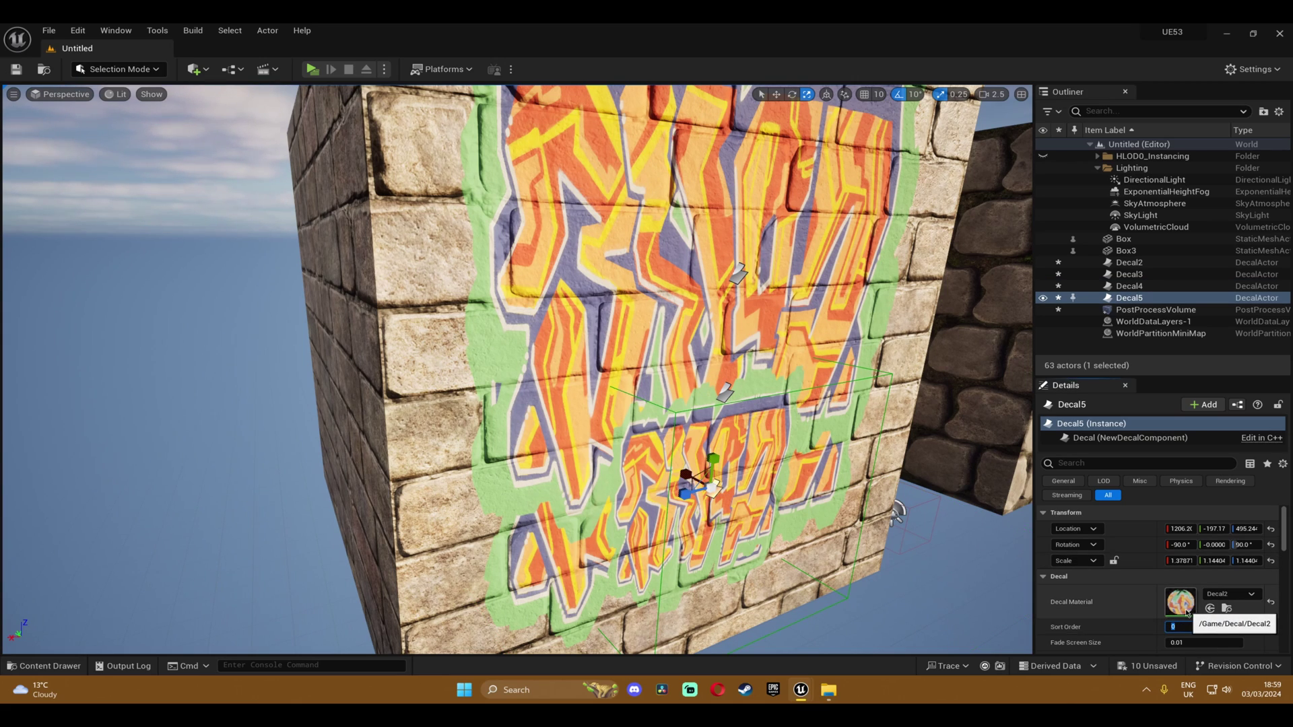
type("1")
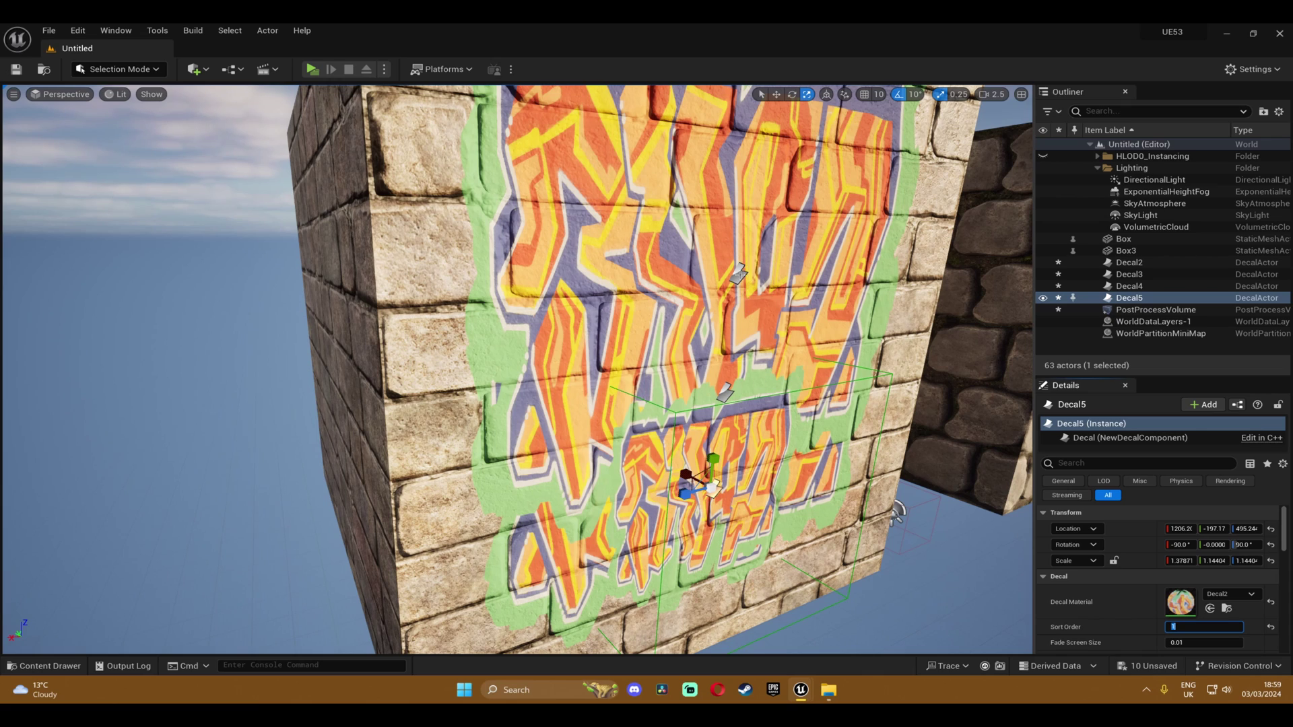
left_click(739, 273)
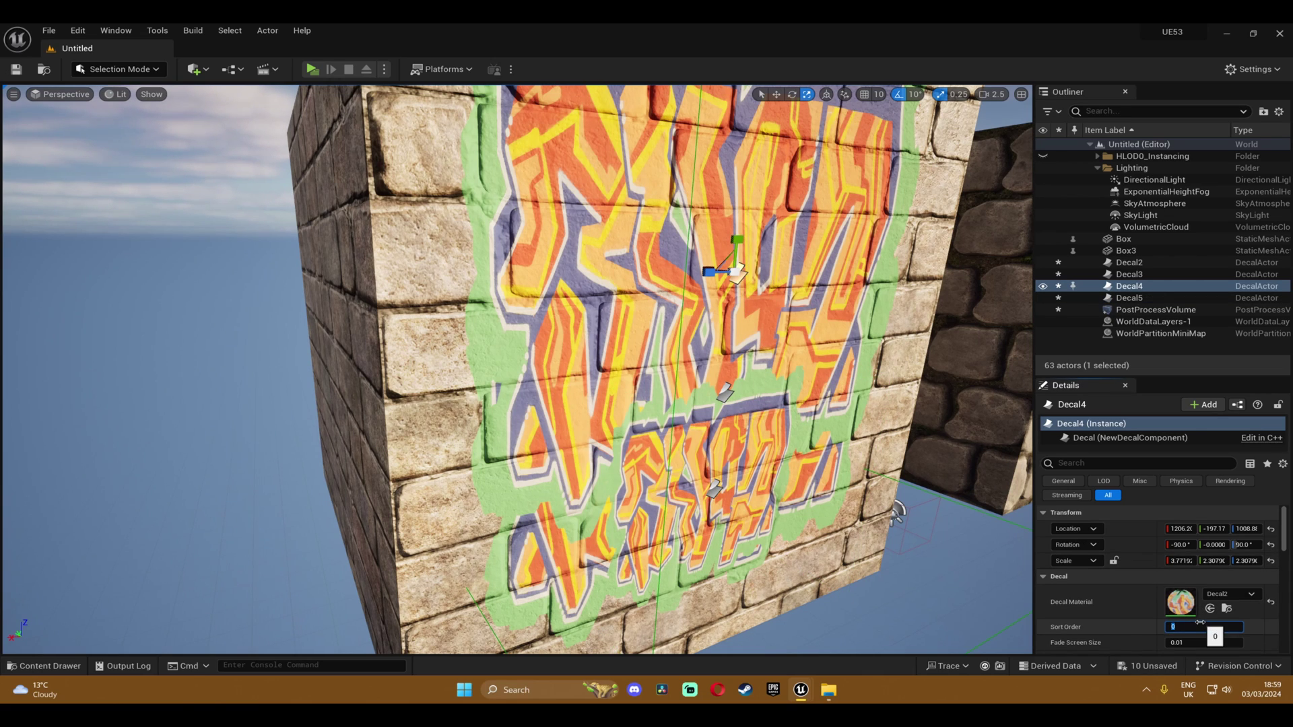
type("2")
key("Return")
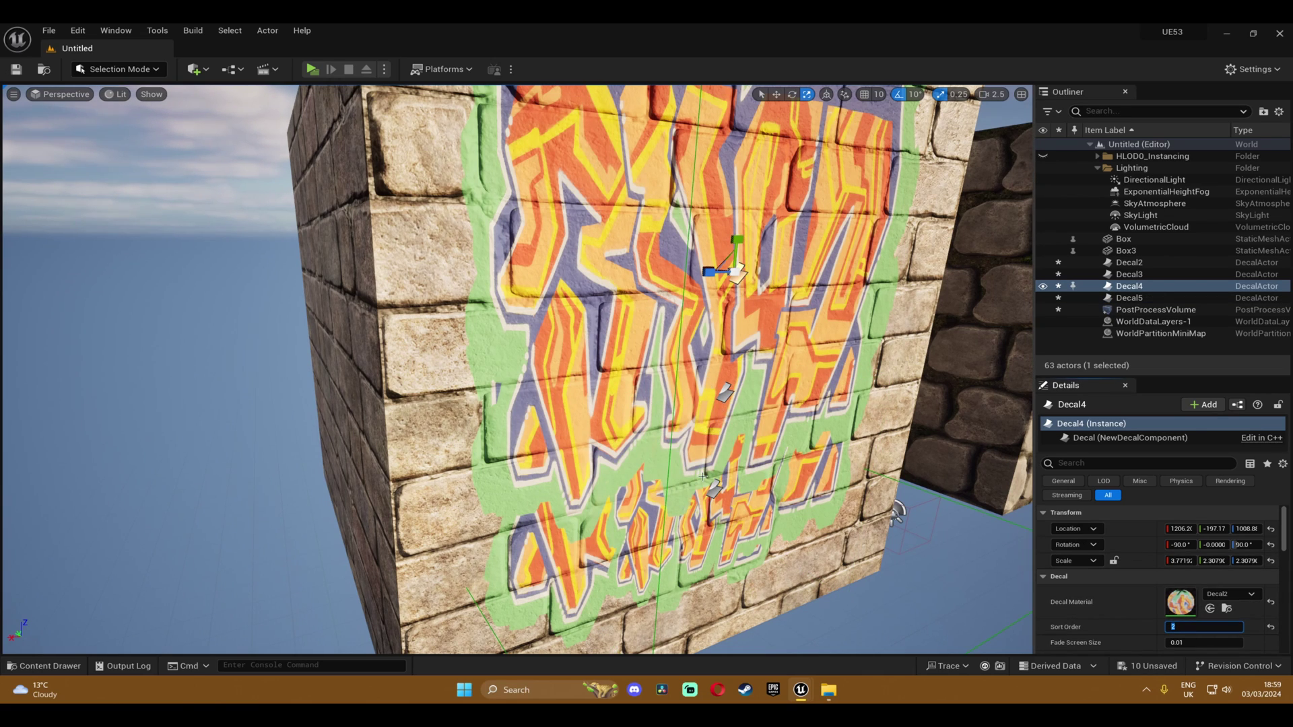
- Set the sort order of the original middle decal on the brick wall to 3
left_click(725, 392)
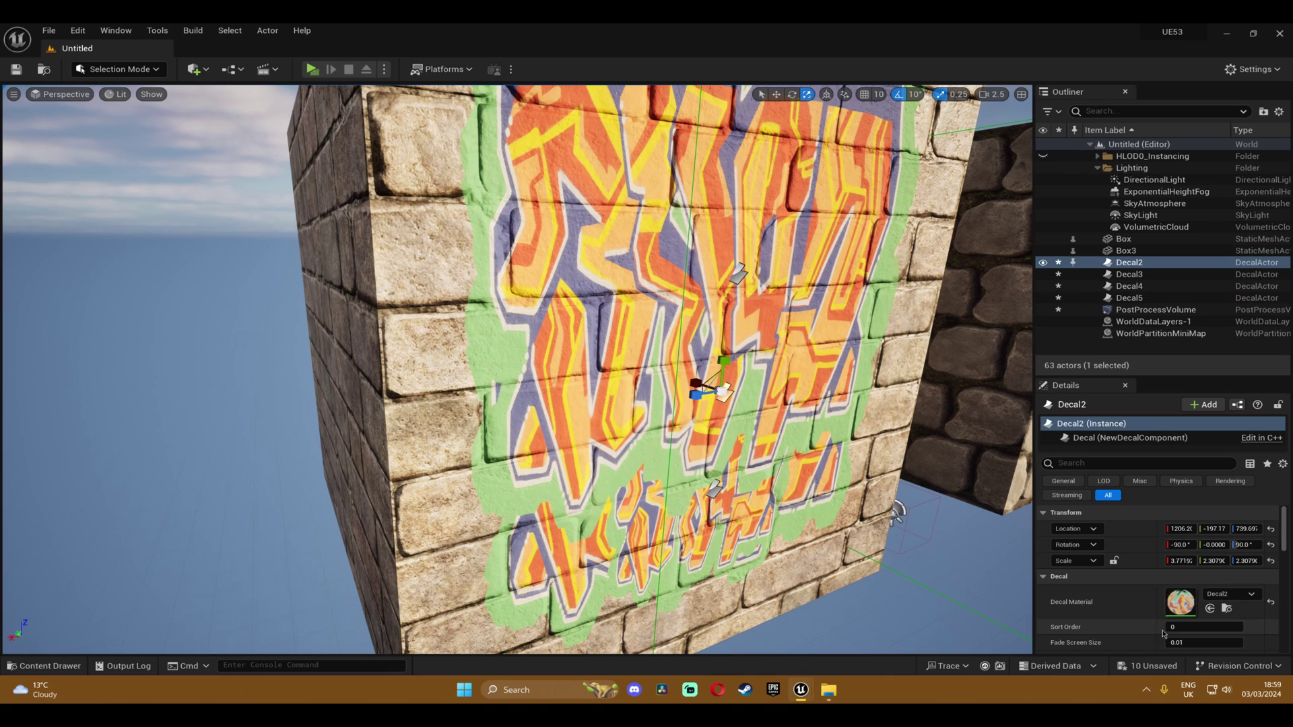
left_click(1182, 626)
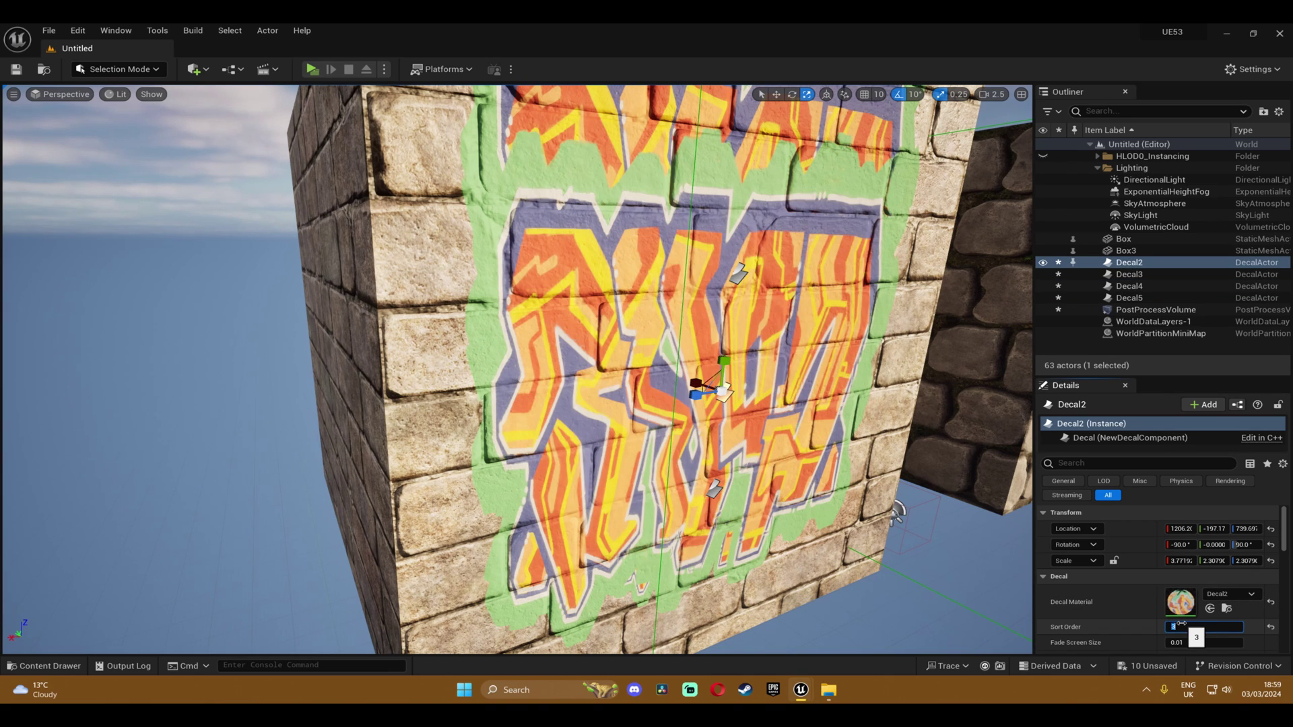
type("3")
key("Return")
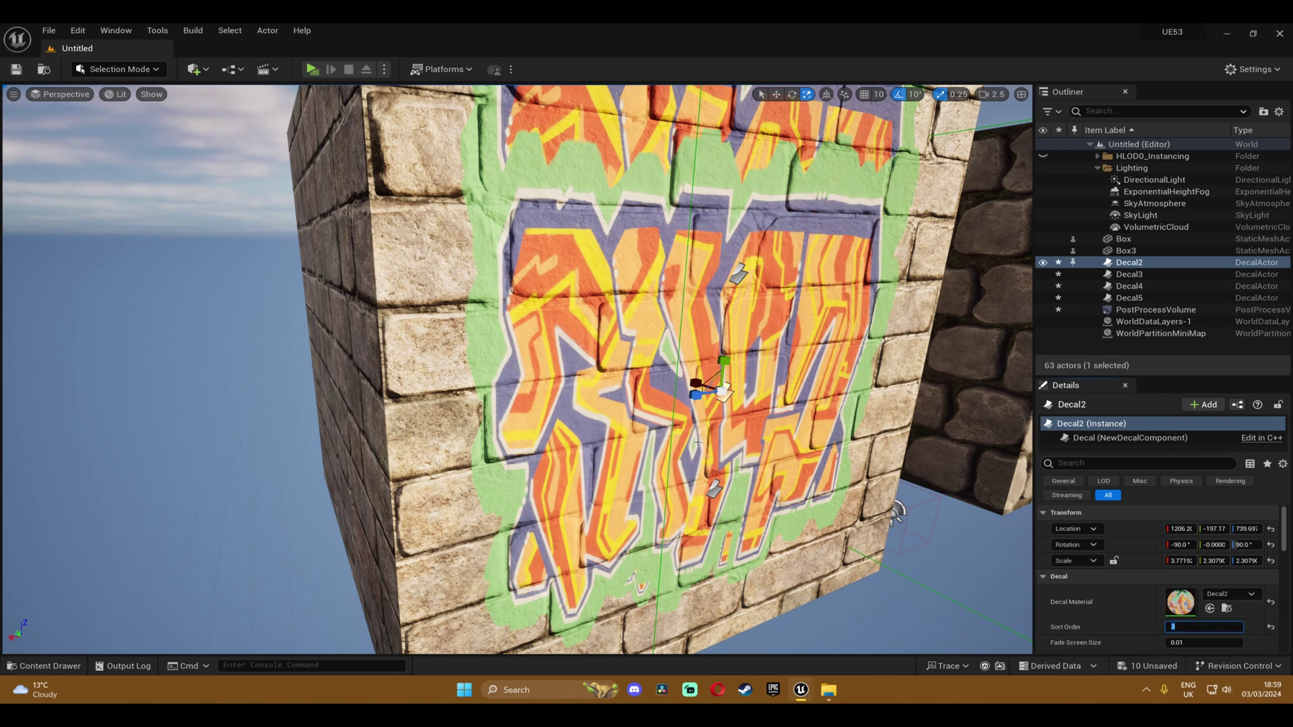
- Examine the layering of the overlapping brick-wall decals and view both cubes from farther away
scroll(782, 460, "down", 1)
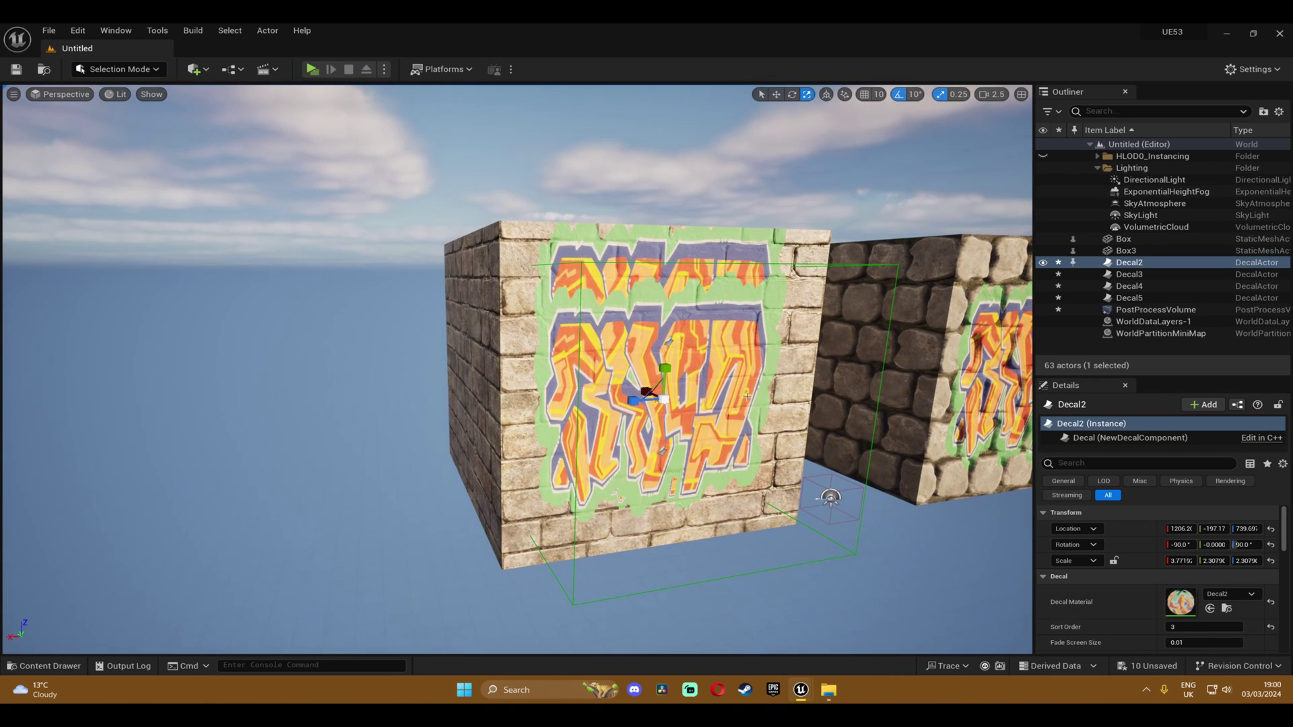
right_click_drag(747, 397, 835, 391)
scroll(747, 396, "up", 3)
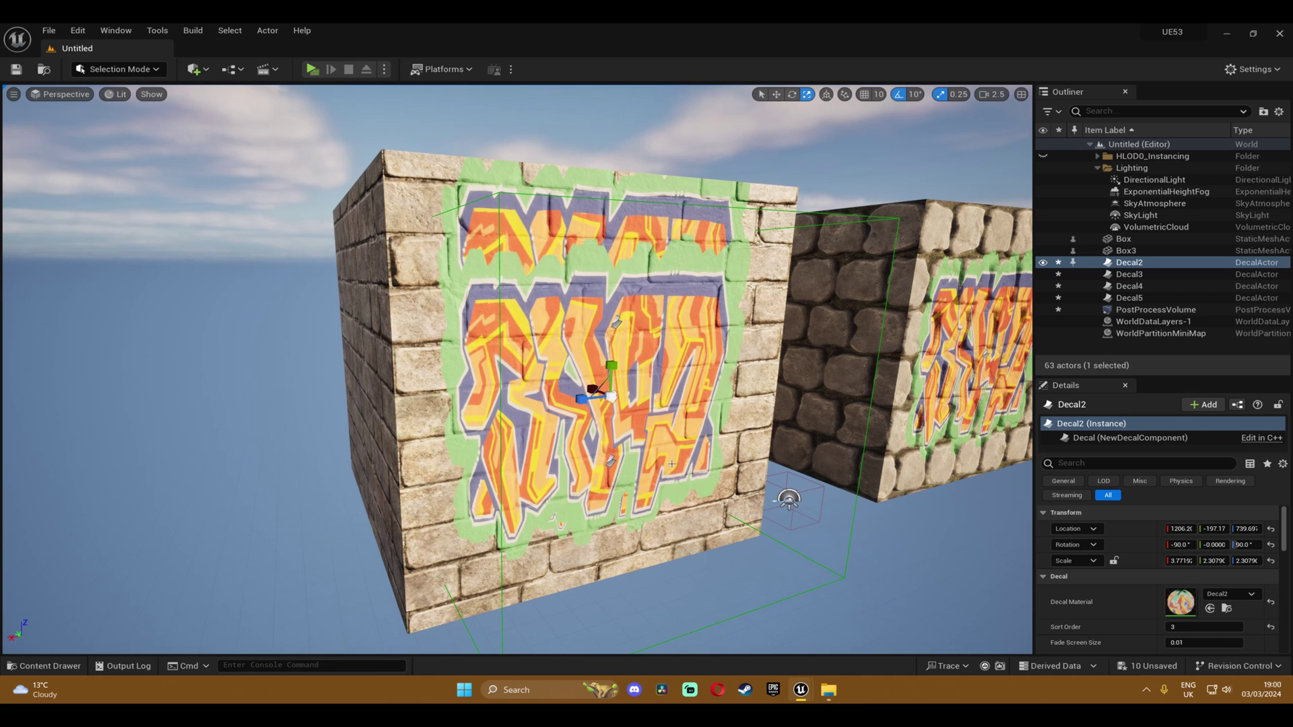
key("s")
right_click_drag(714, 470, 658, 446)
key("w")
key("s")
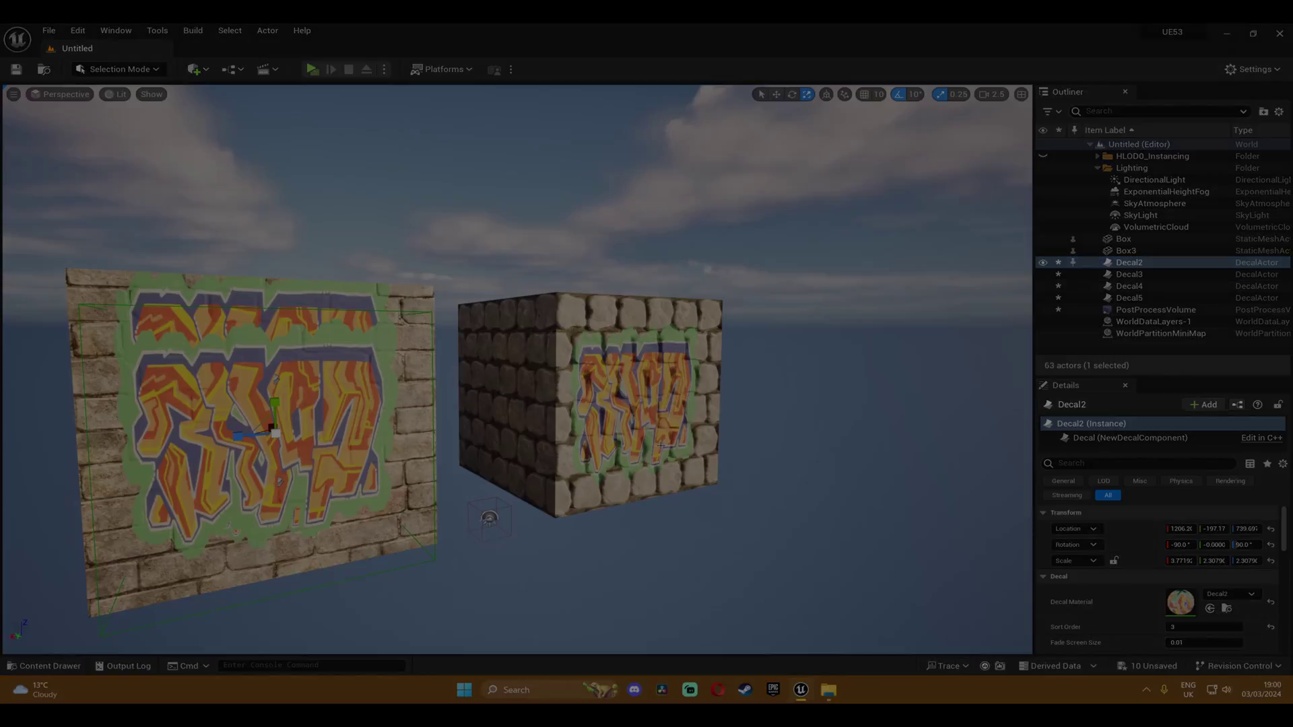